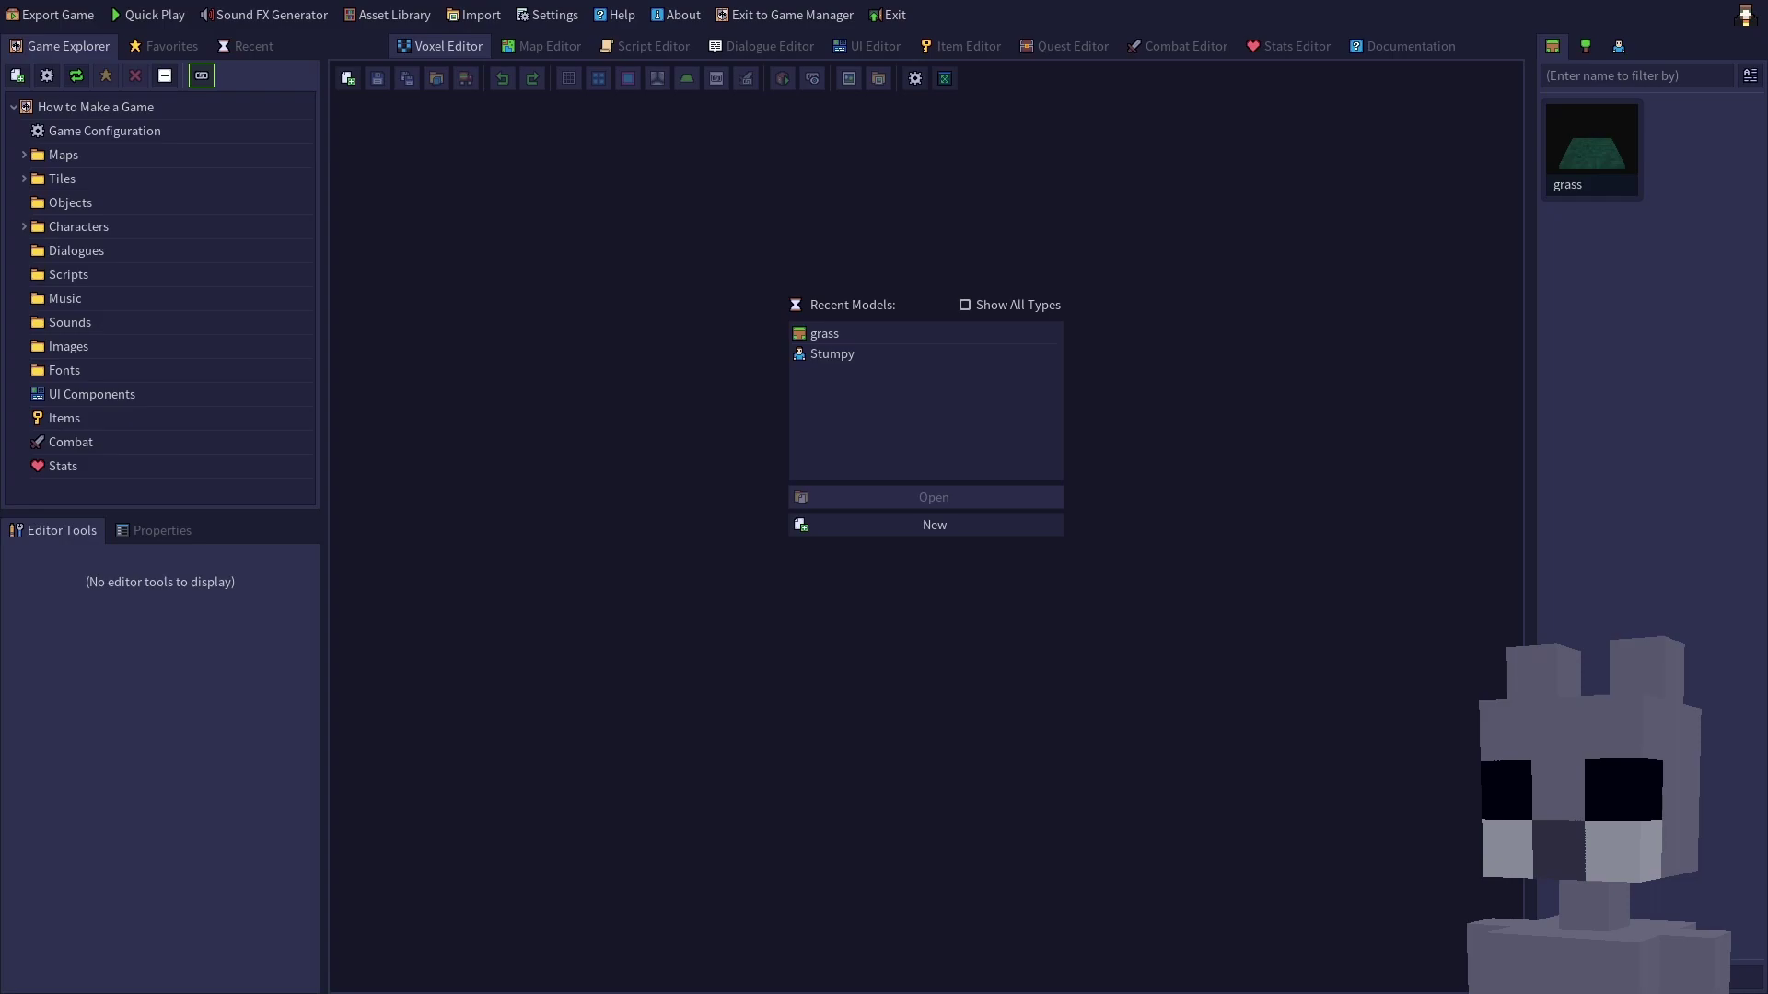
Dismiss the Quick Play configuration prompt and create a new Script resource named startup.
click(170, 17)
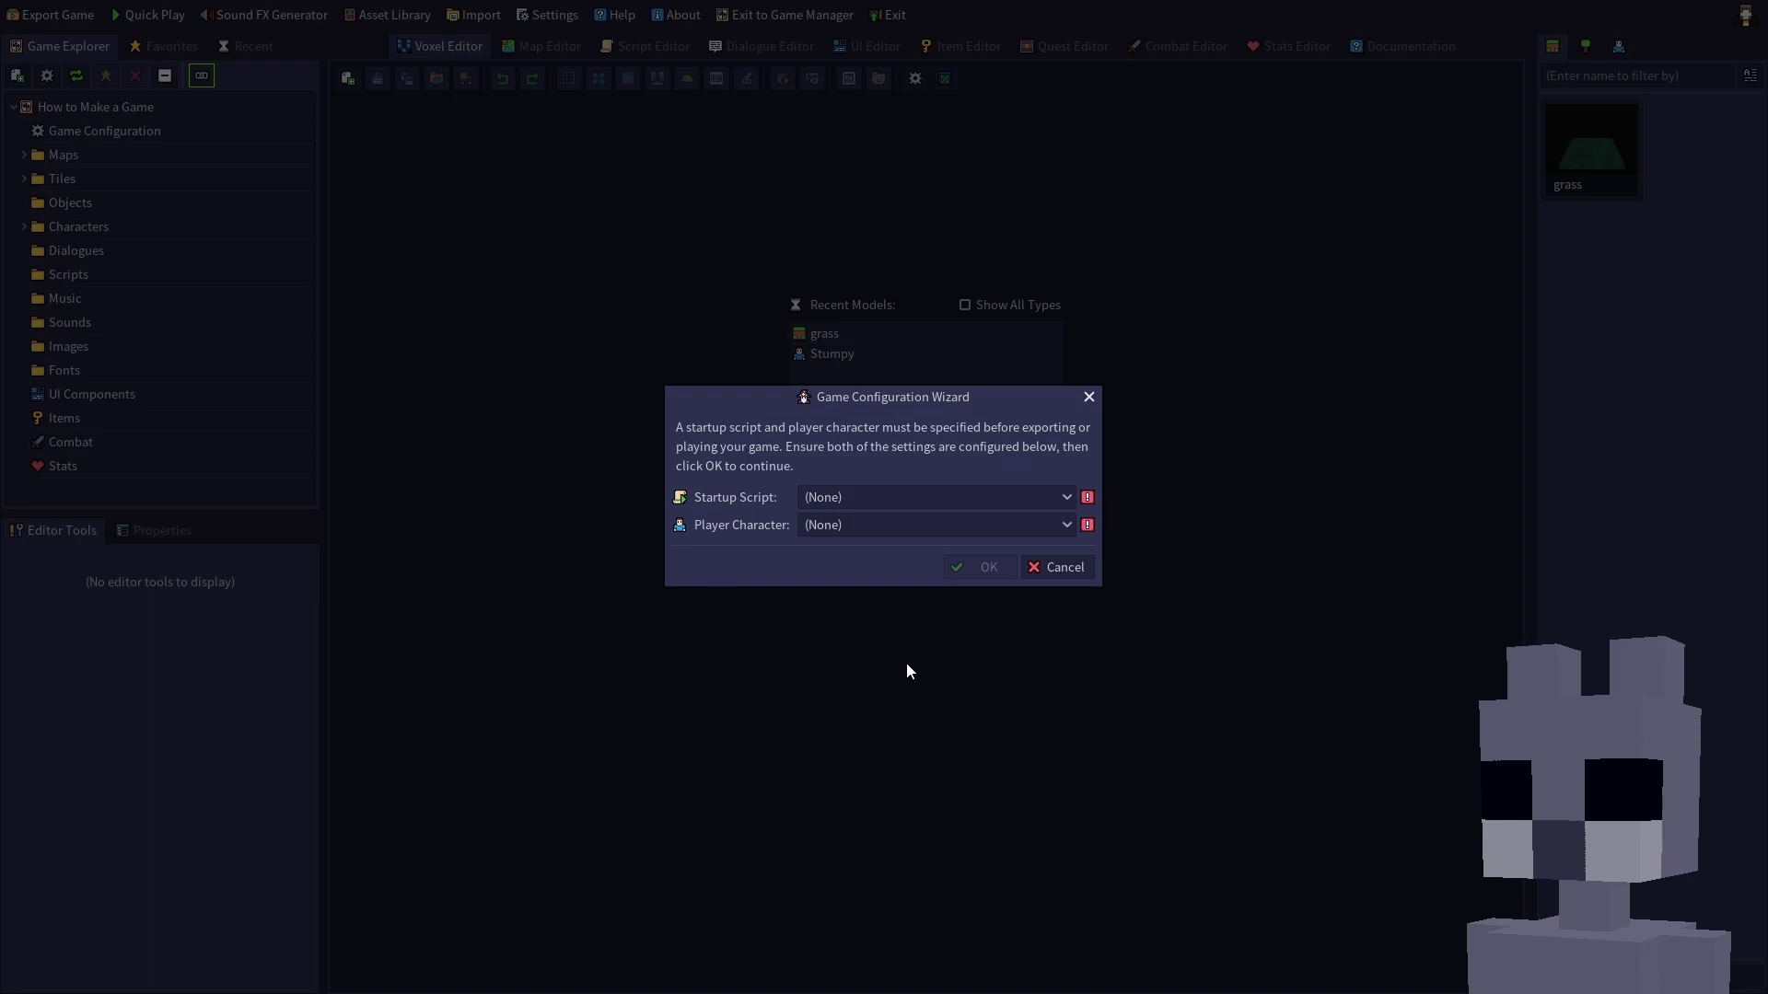
click(1057, 575)
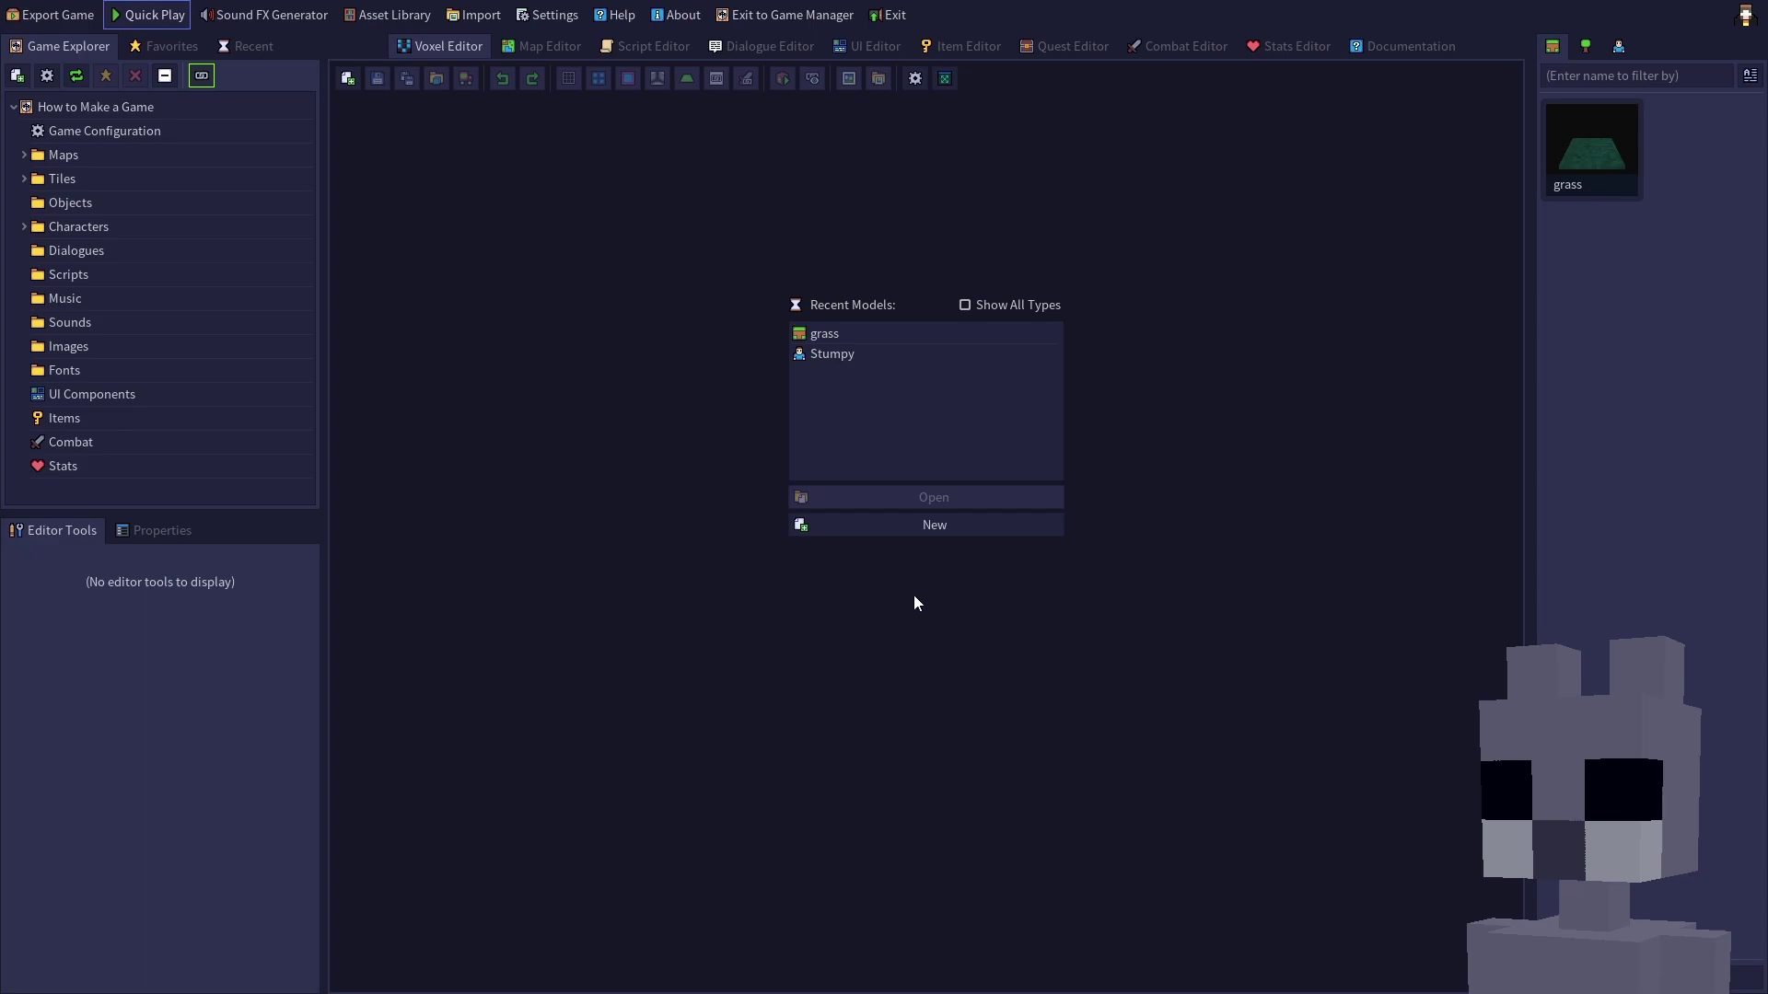
click(348, 79)
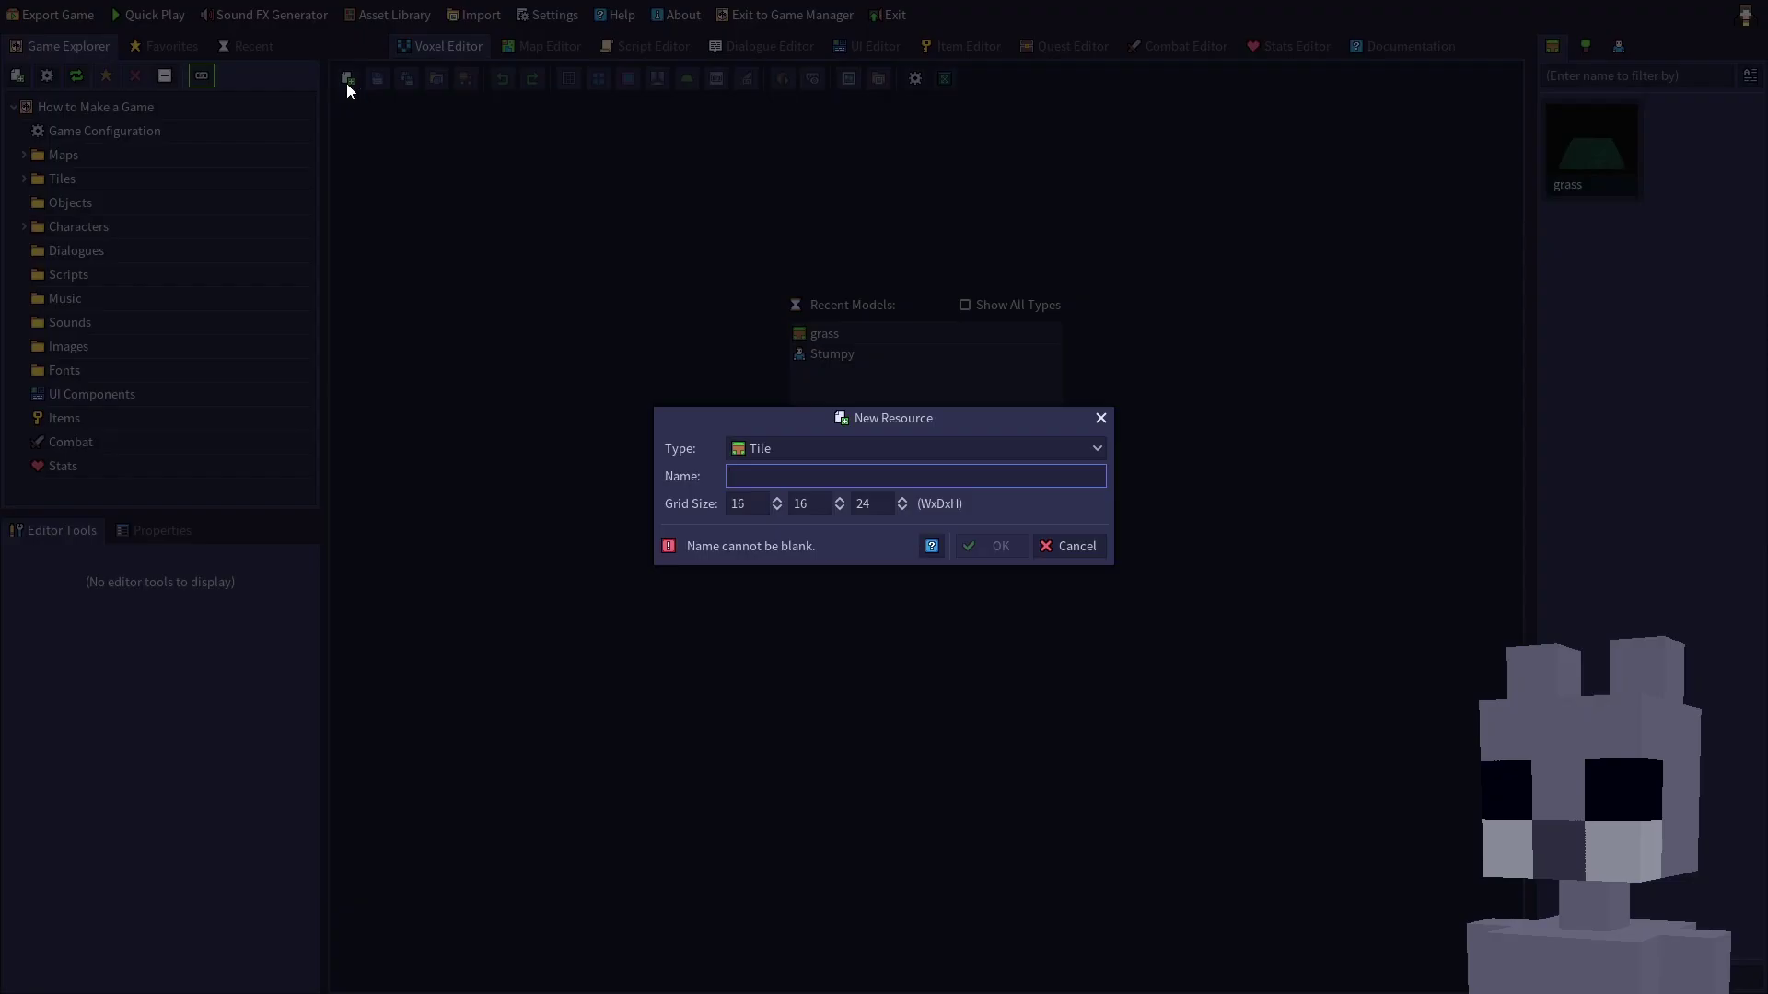
click(749, 449)
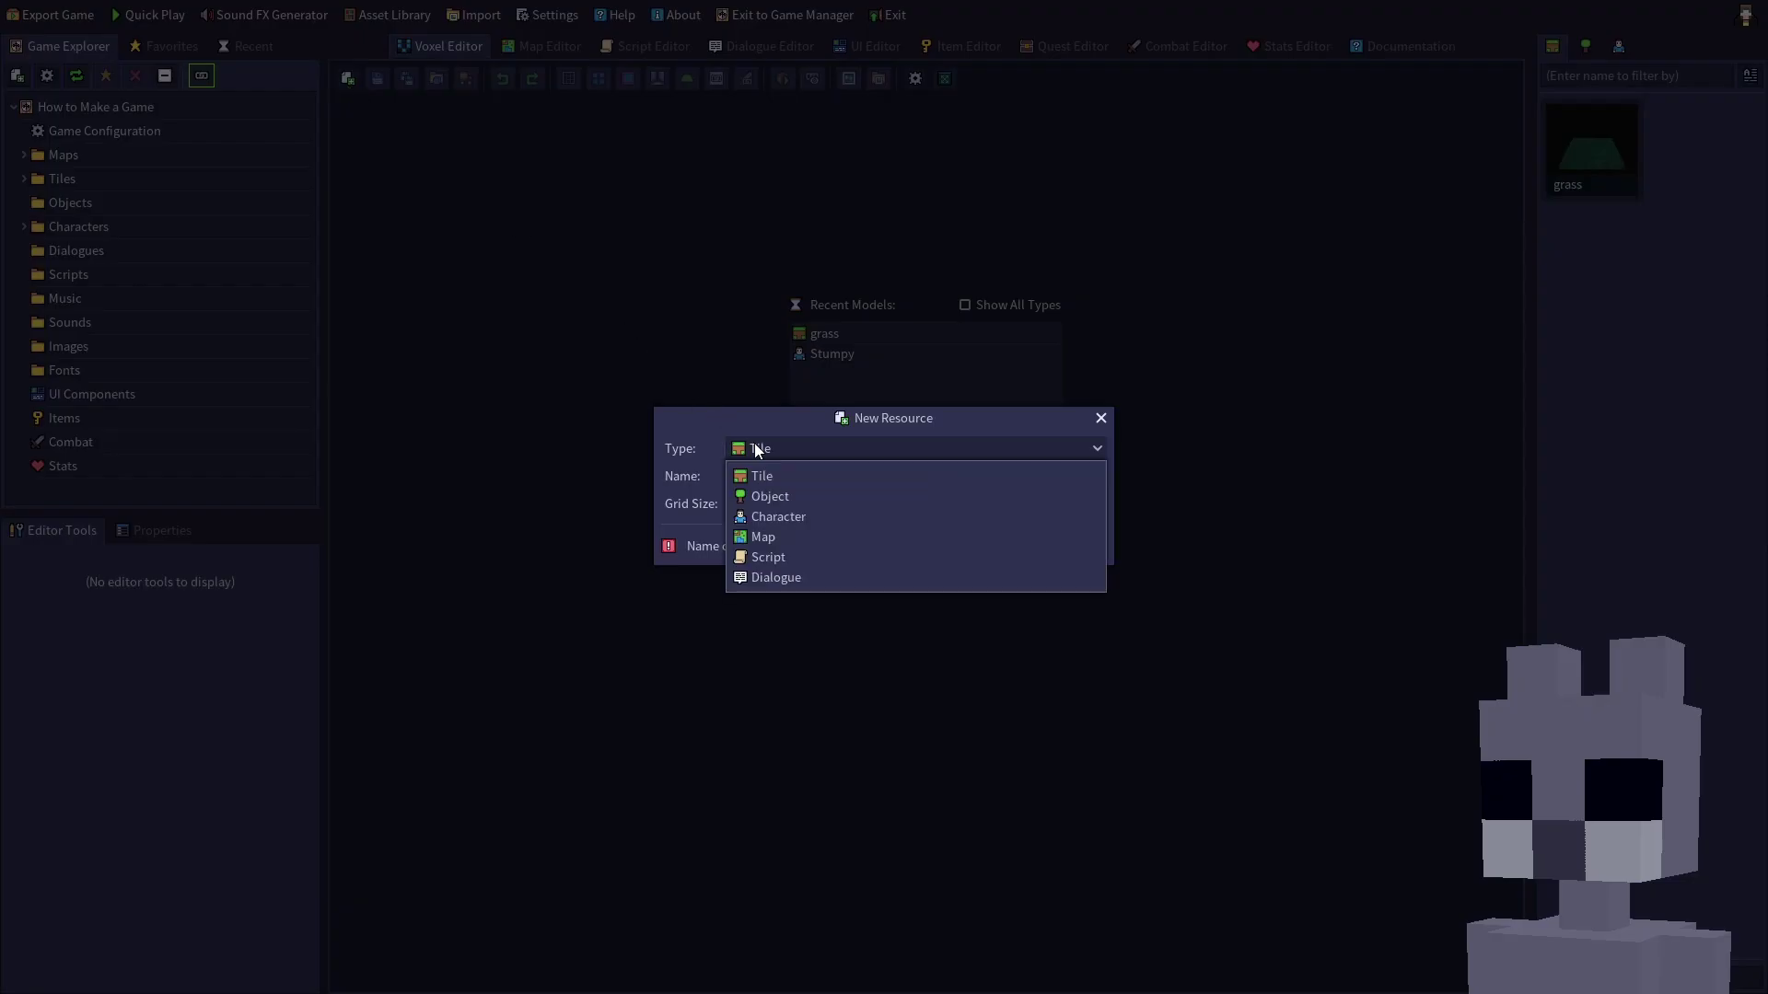
click(779, 551)
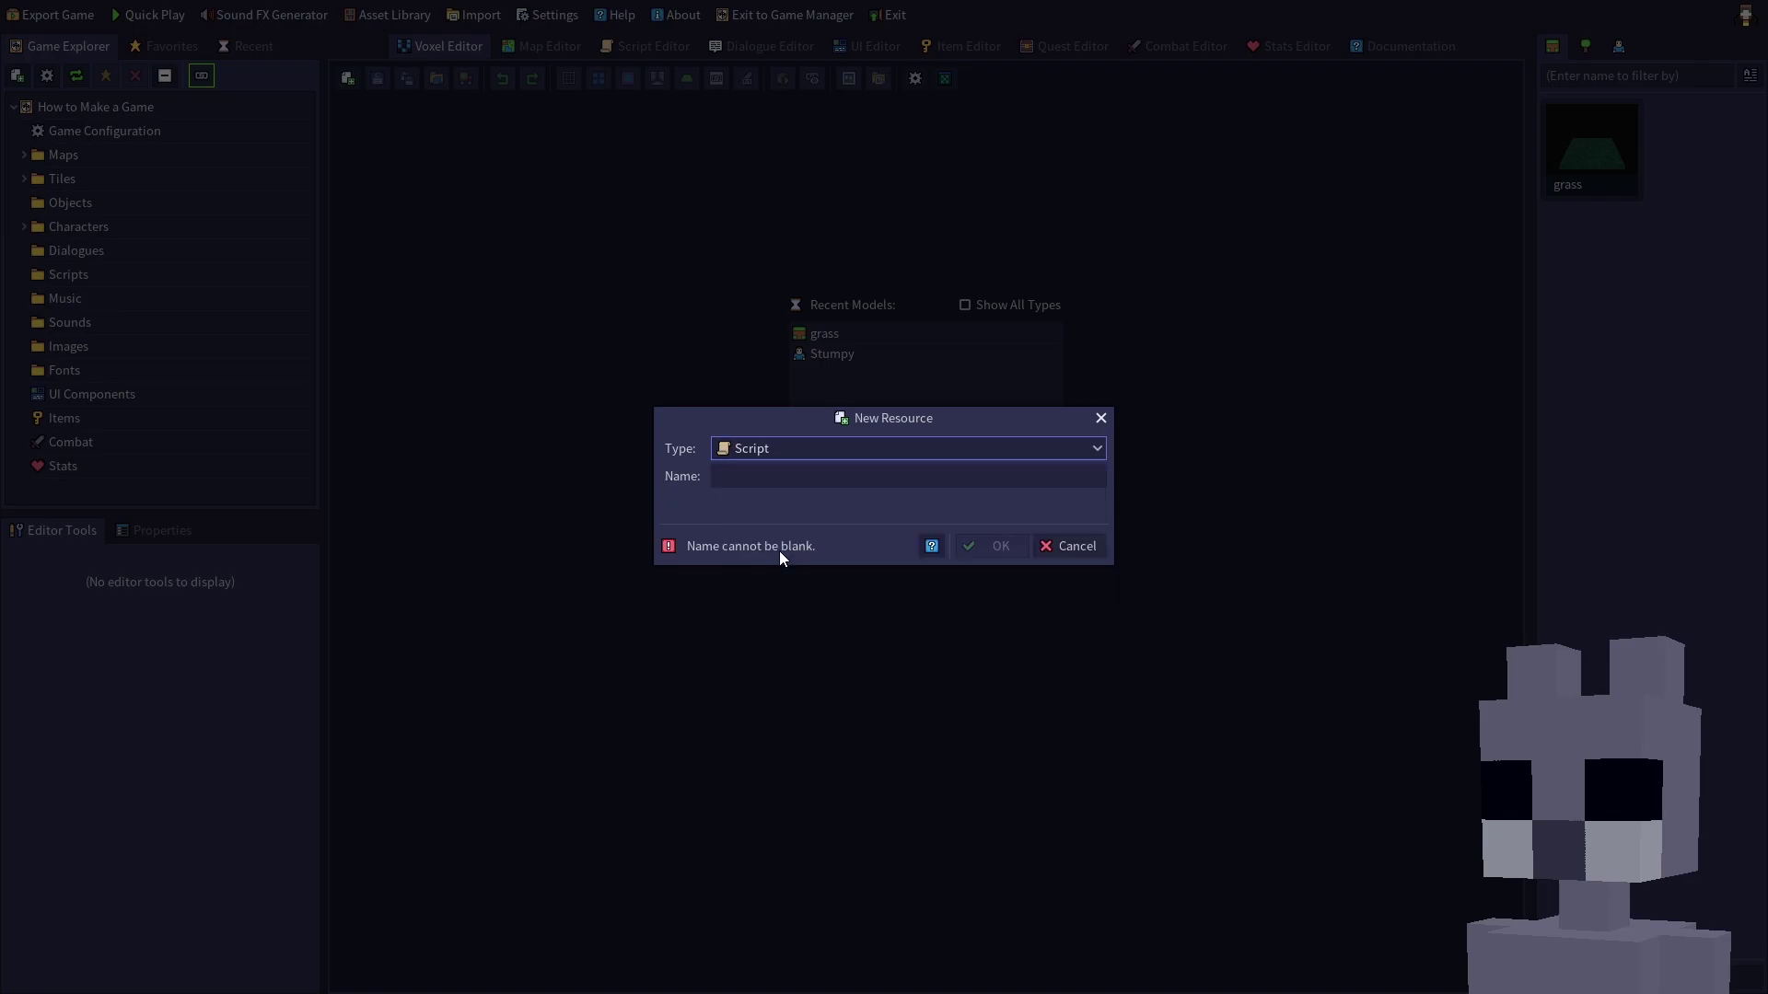
click(749, 481)
text(startup)
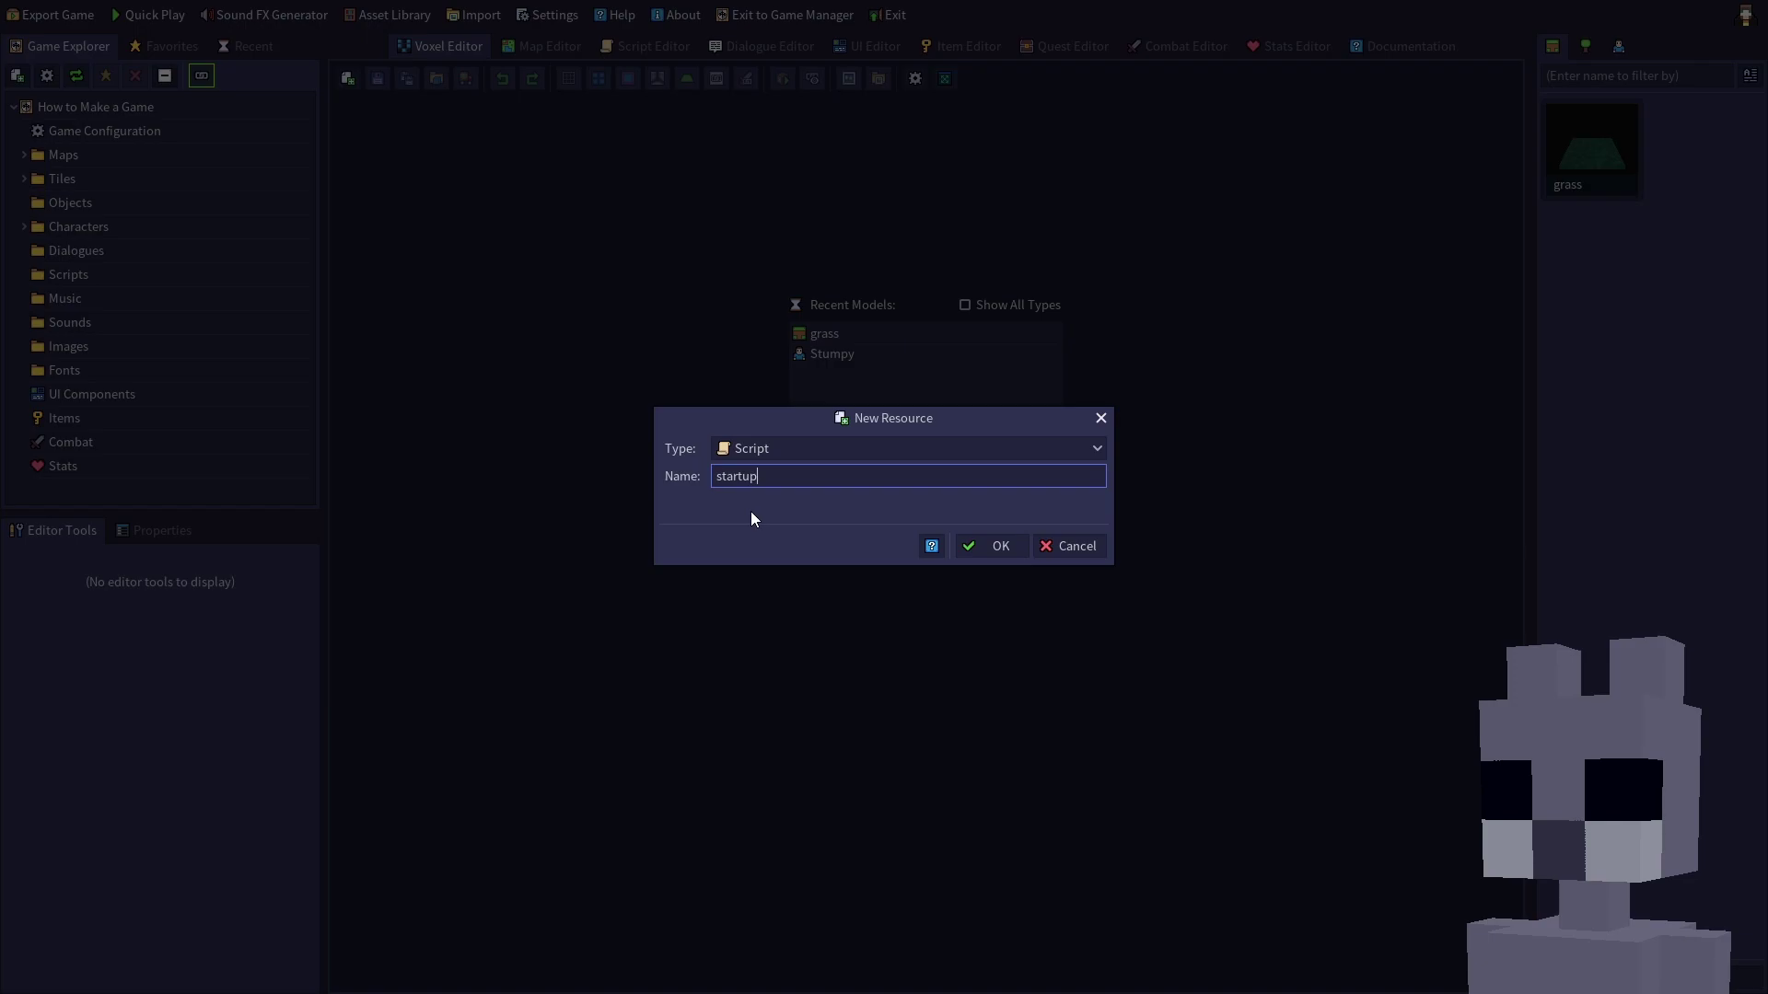
click(991, 551)
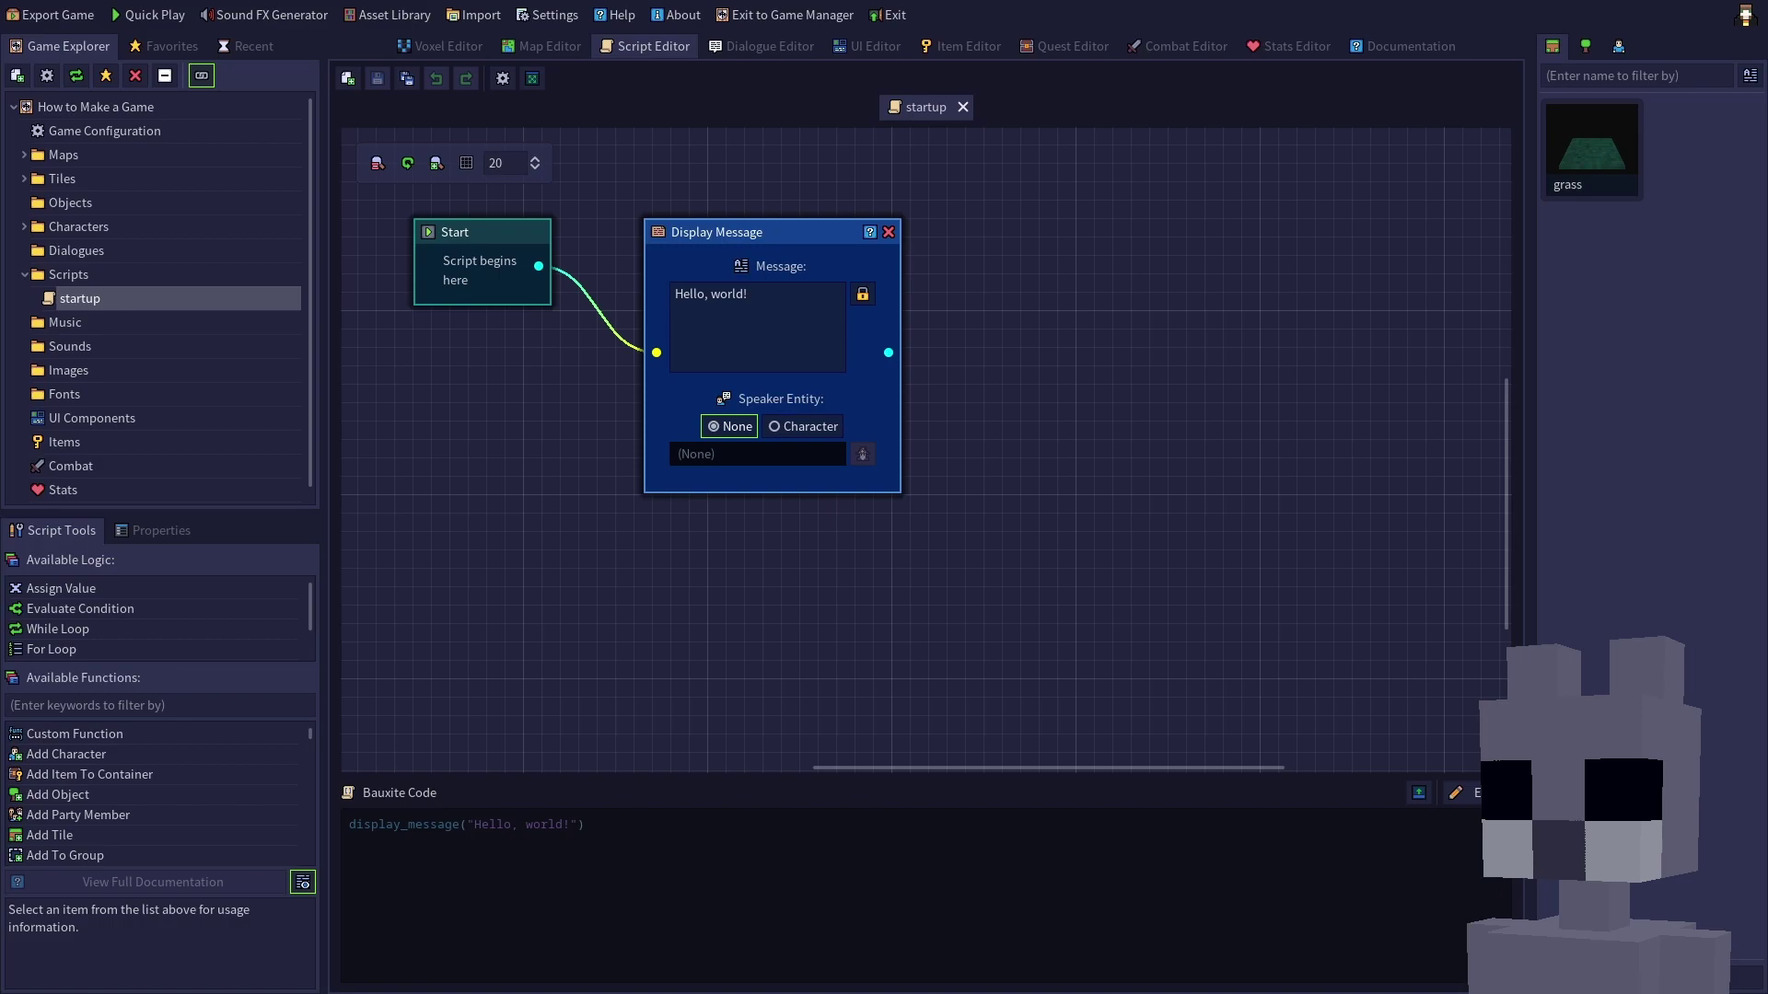
Detach the Display Message node from Start and move it off to the right.
drag(656, 352, 589, 384)
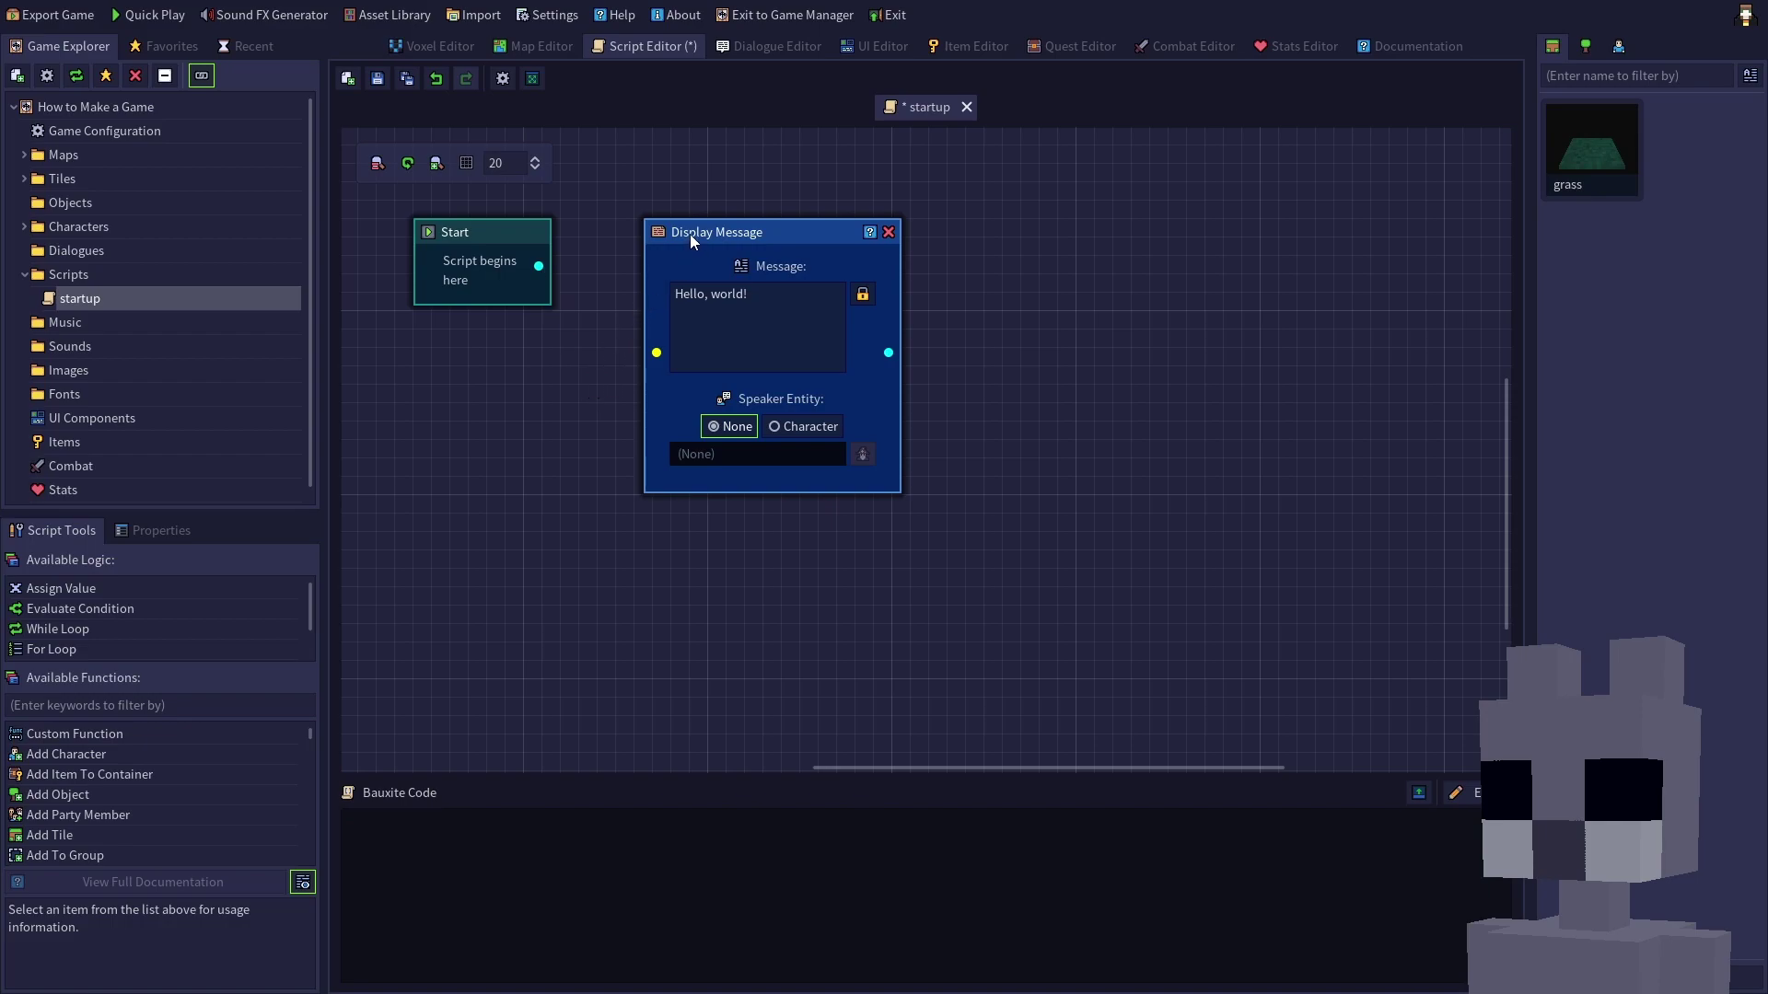
drag(690, 235, 1007, 237)
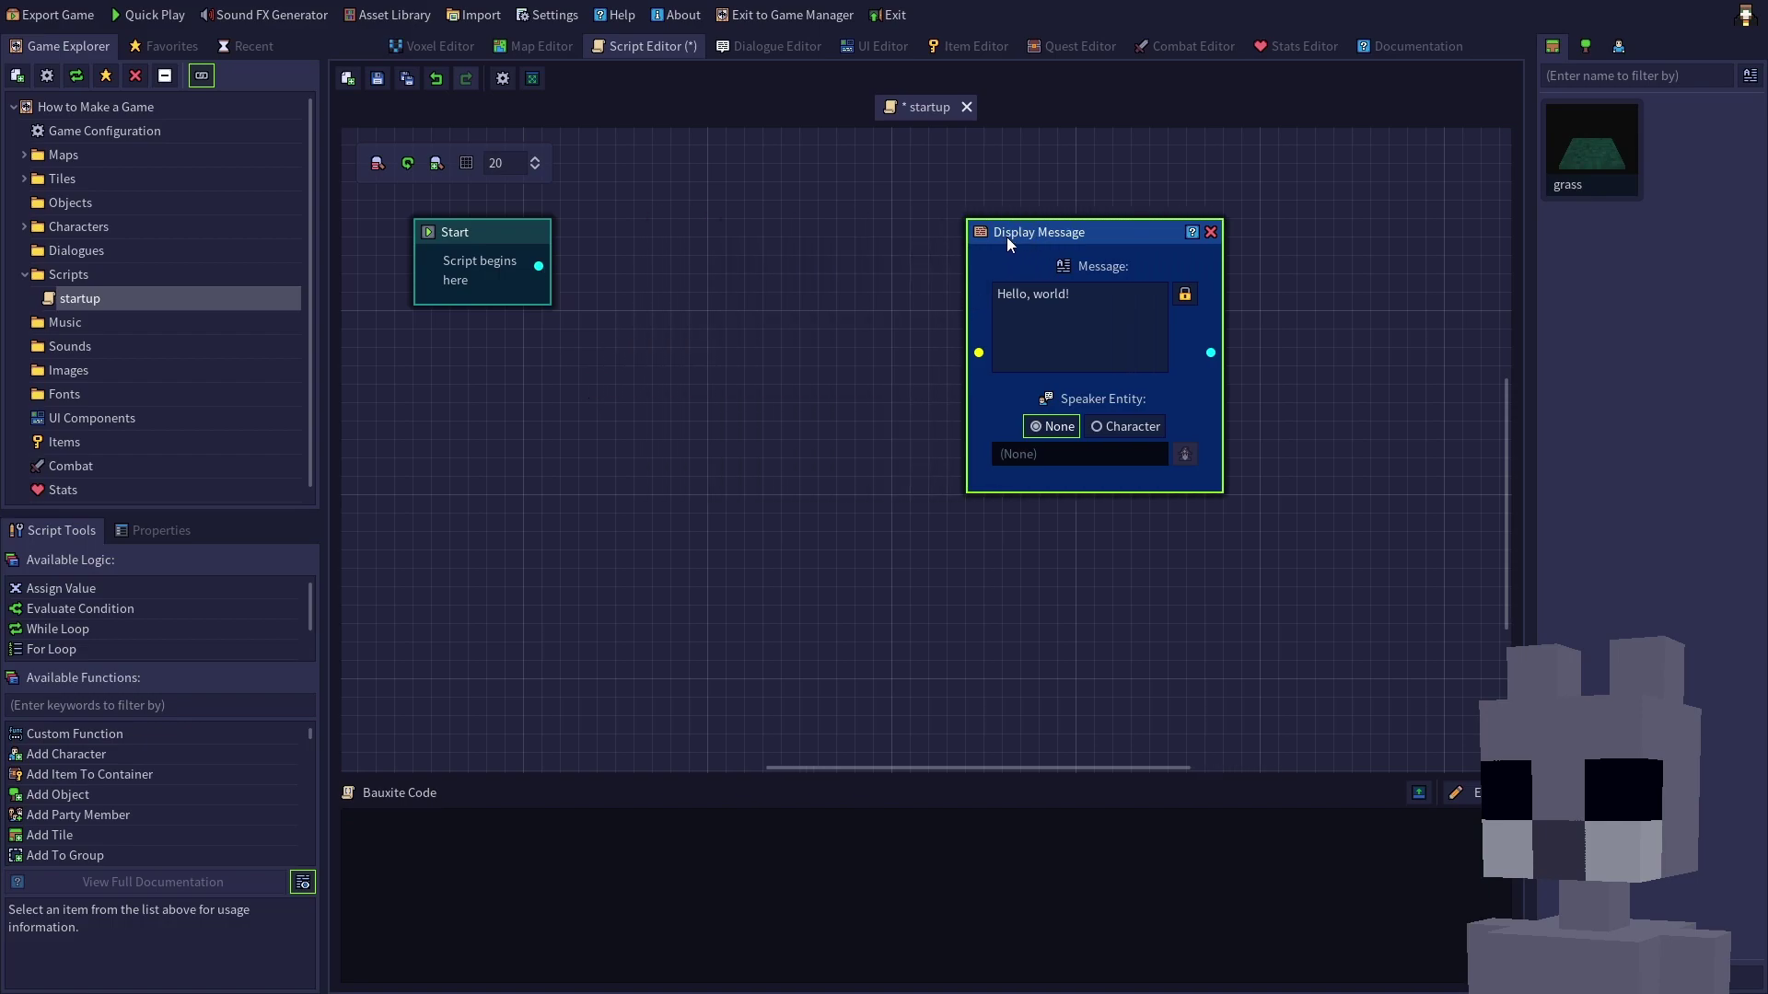
click(912, 557)
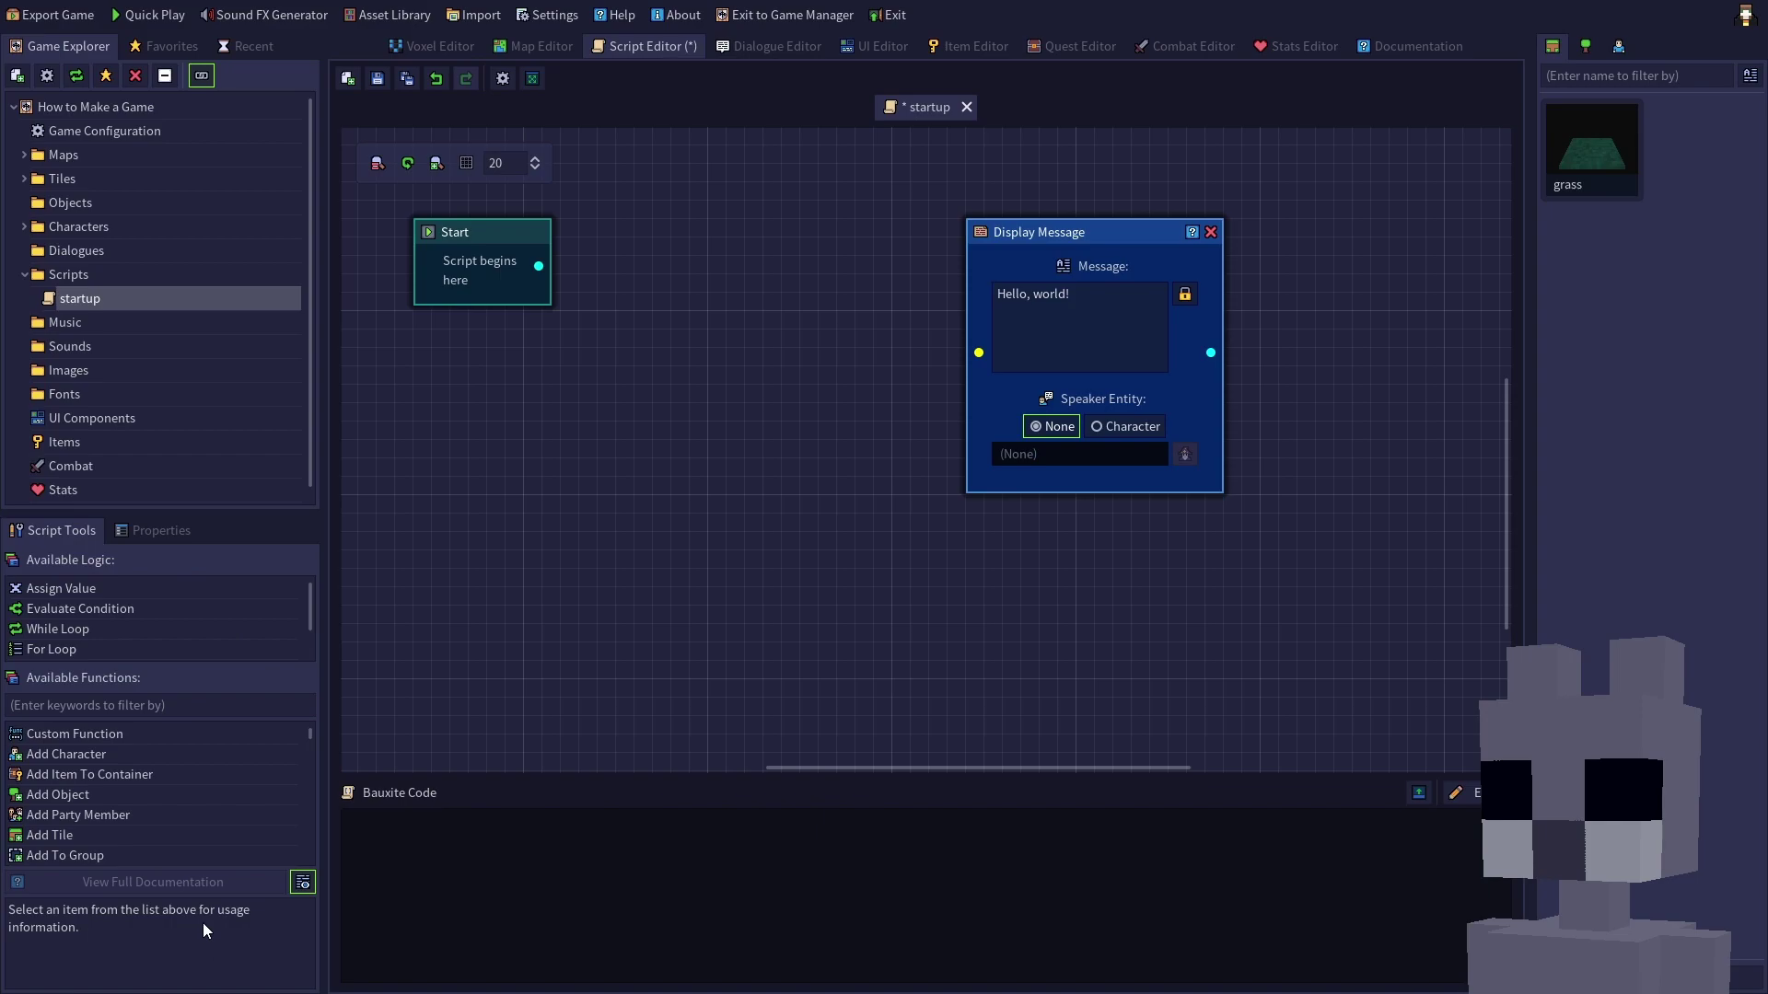
Add a Load Map node after Start that loads Forest Village.
click(235, 708)
text(load)
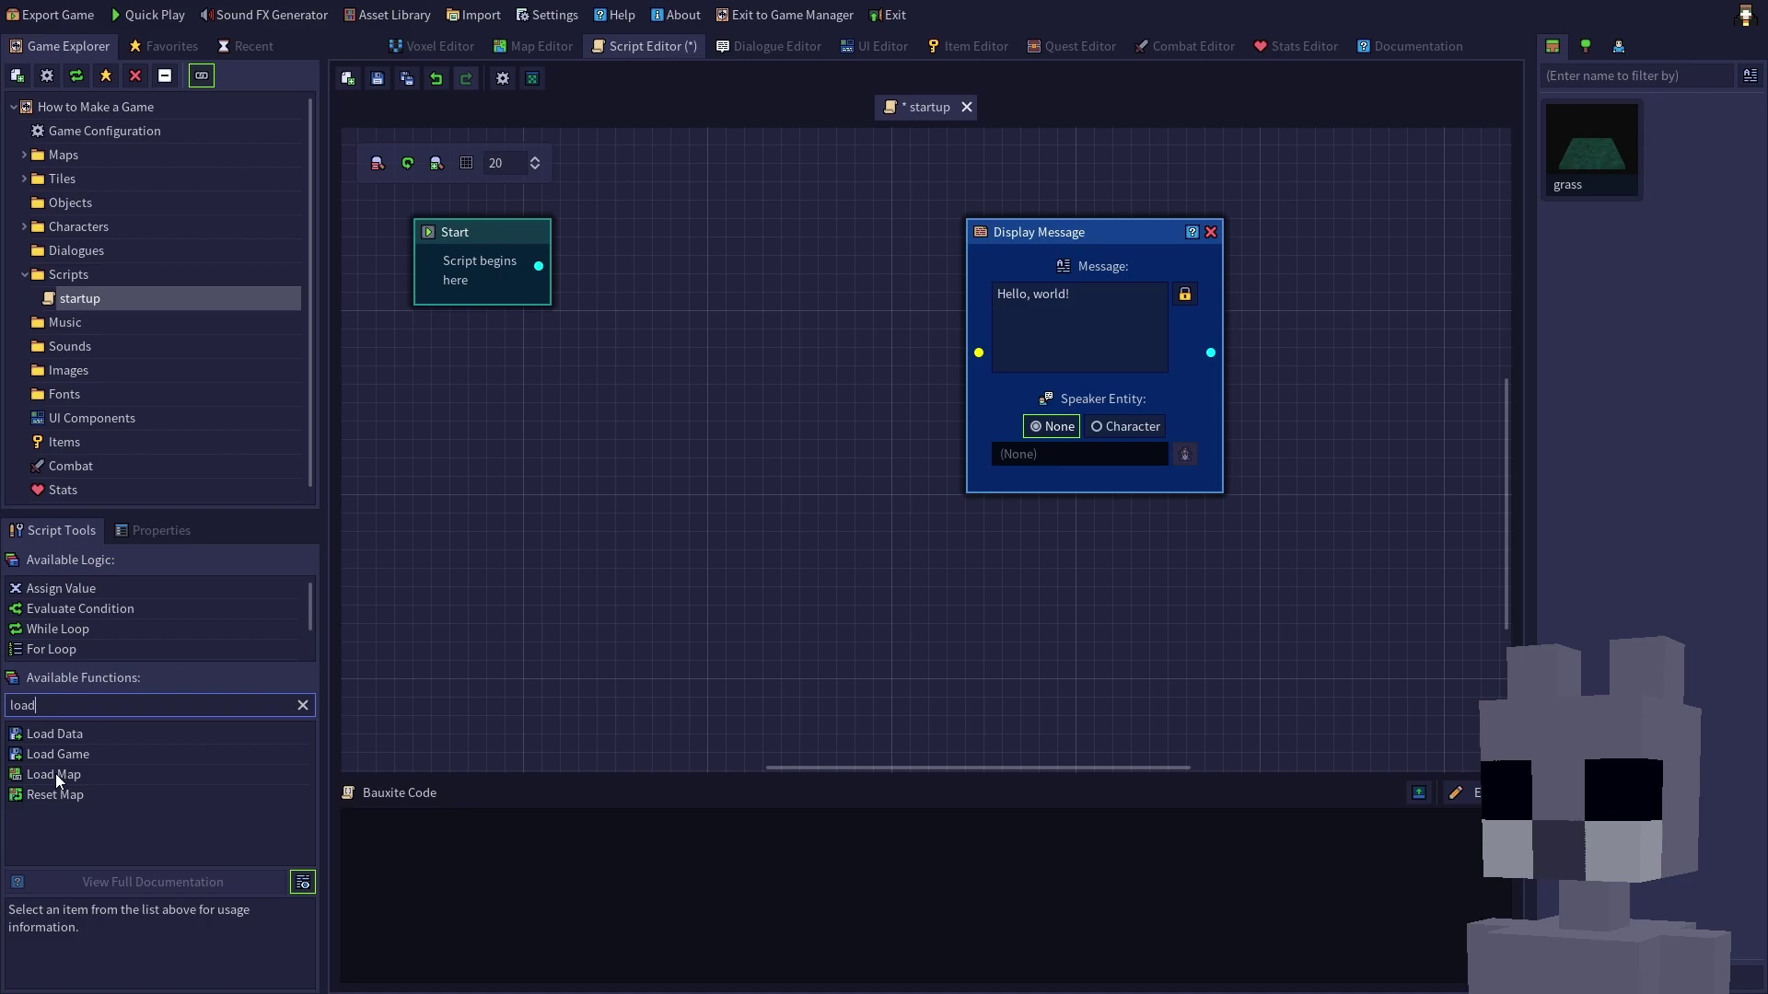
drag(56, 773, 628, 226)
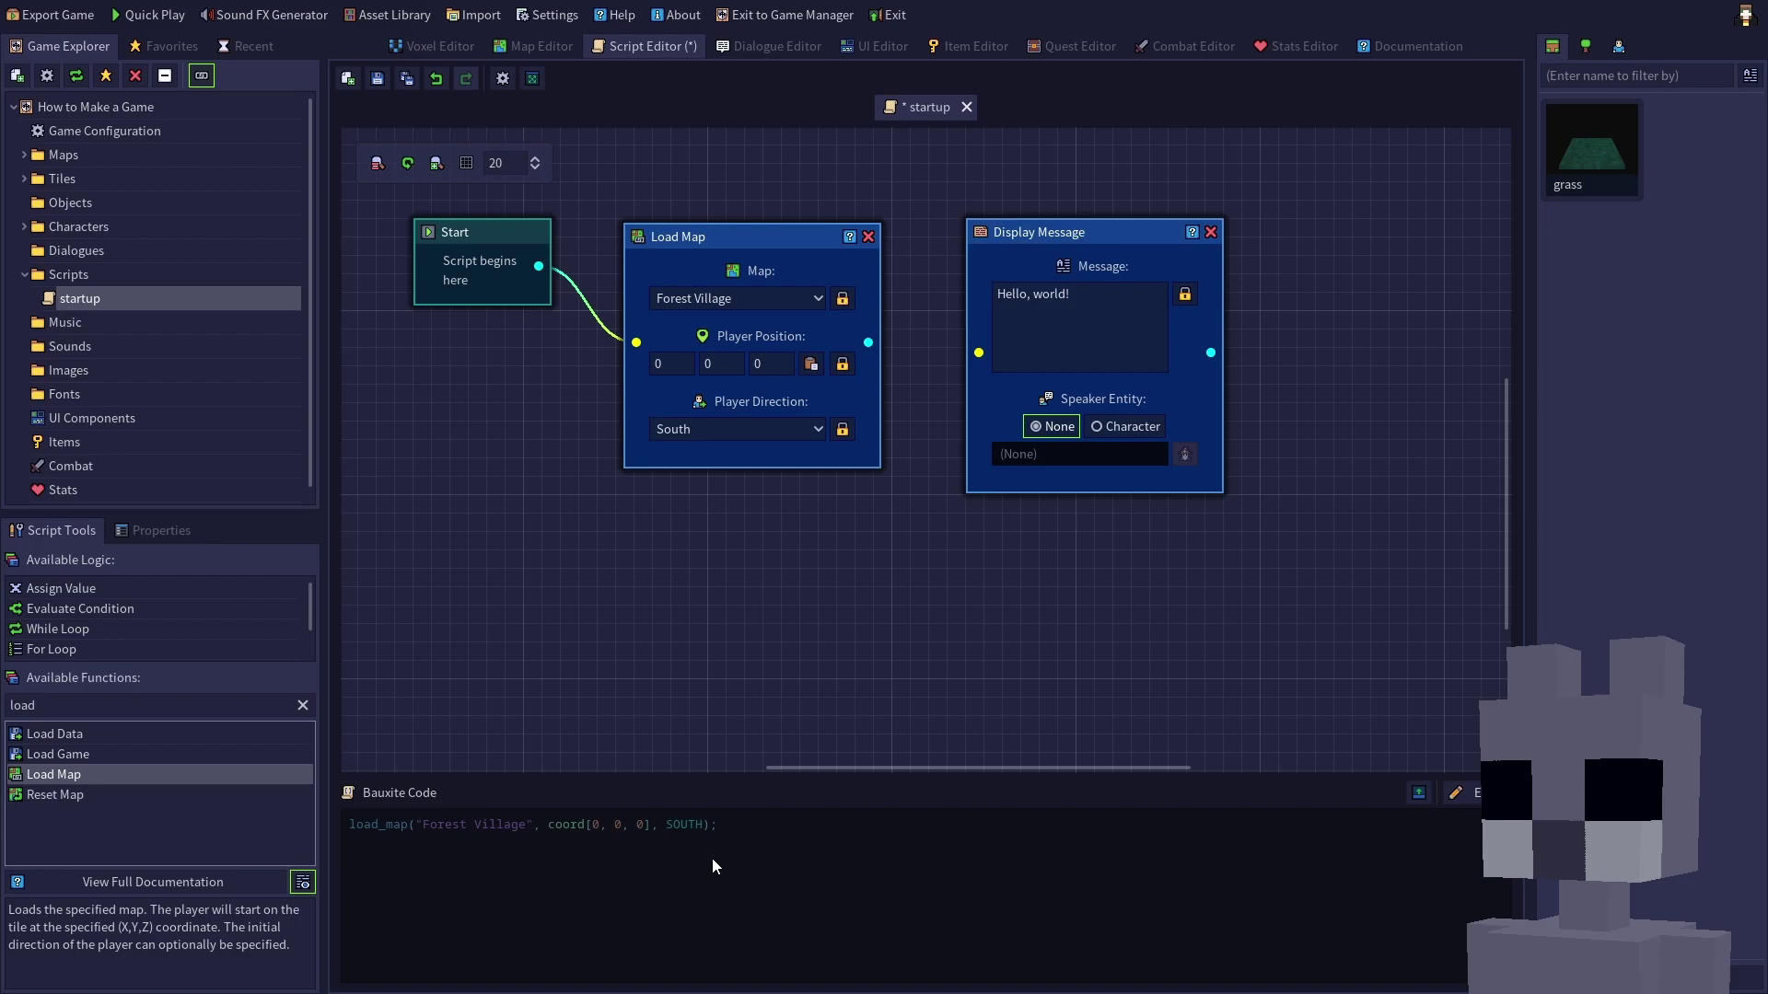
click(732, 304)
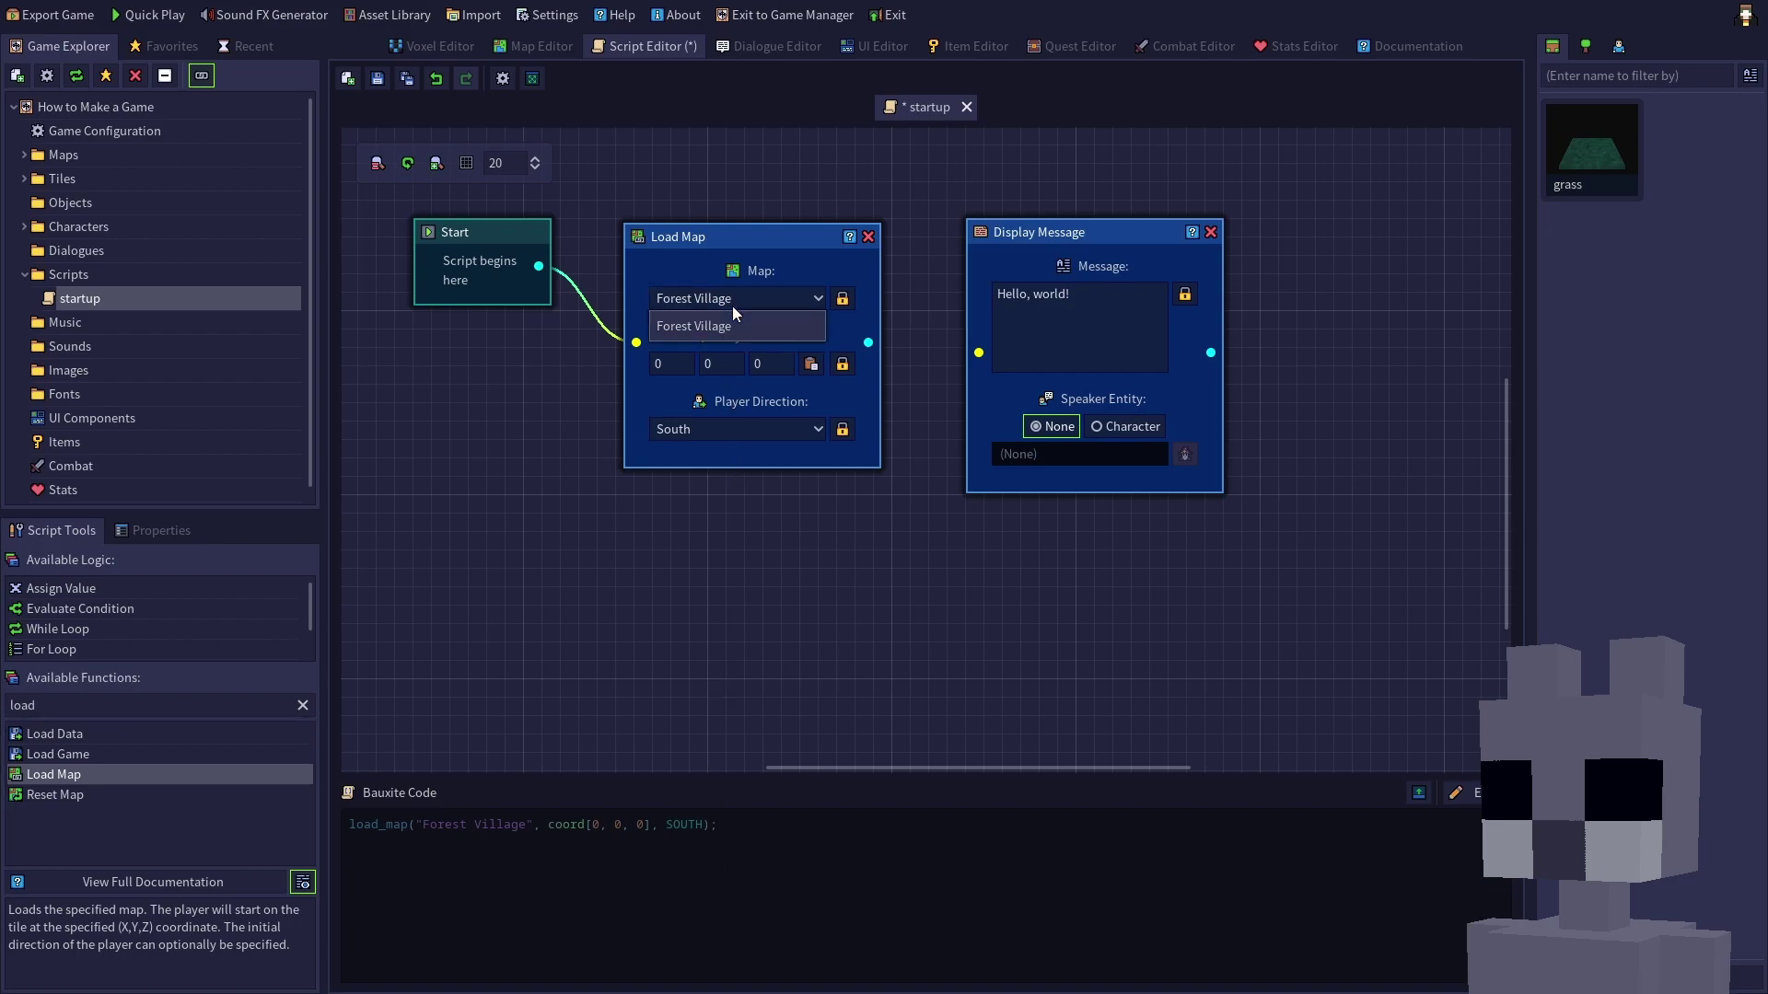
click(682, 333)
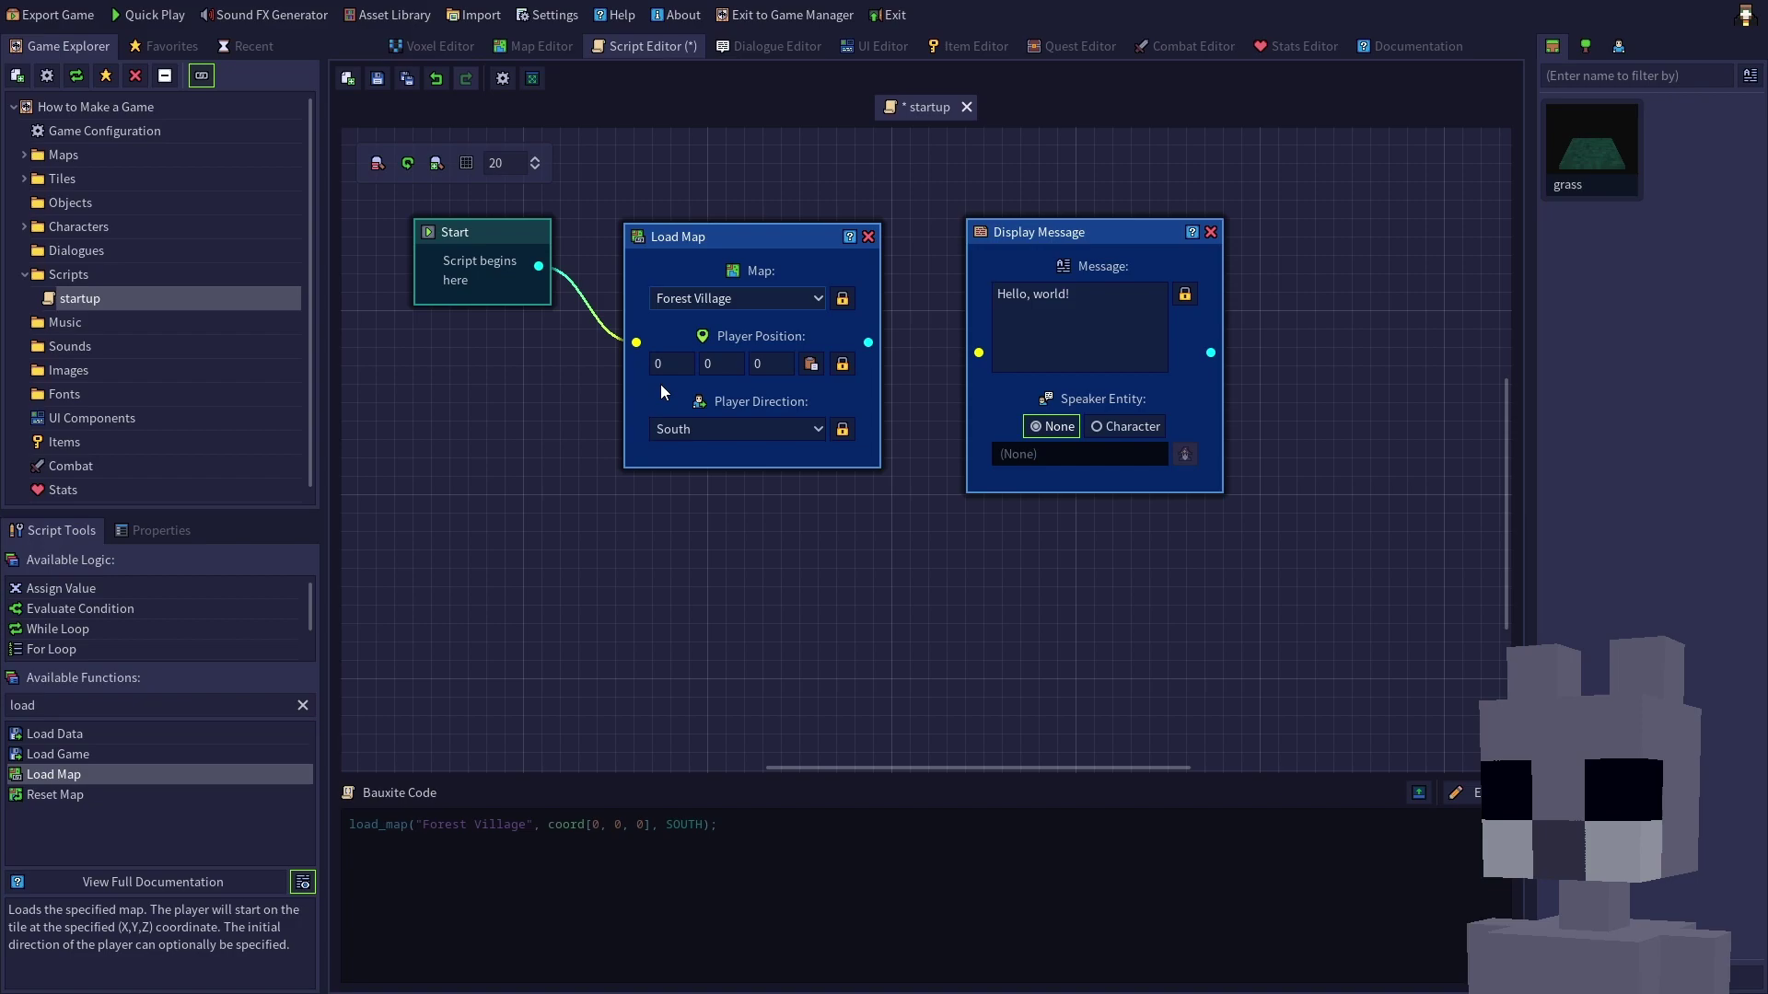
Open Forest Village in the Map Editor, copy the grass tile's (-1, -4, 0) coordinate, return to the script.
double_click(70, 154)
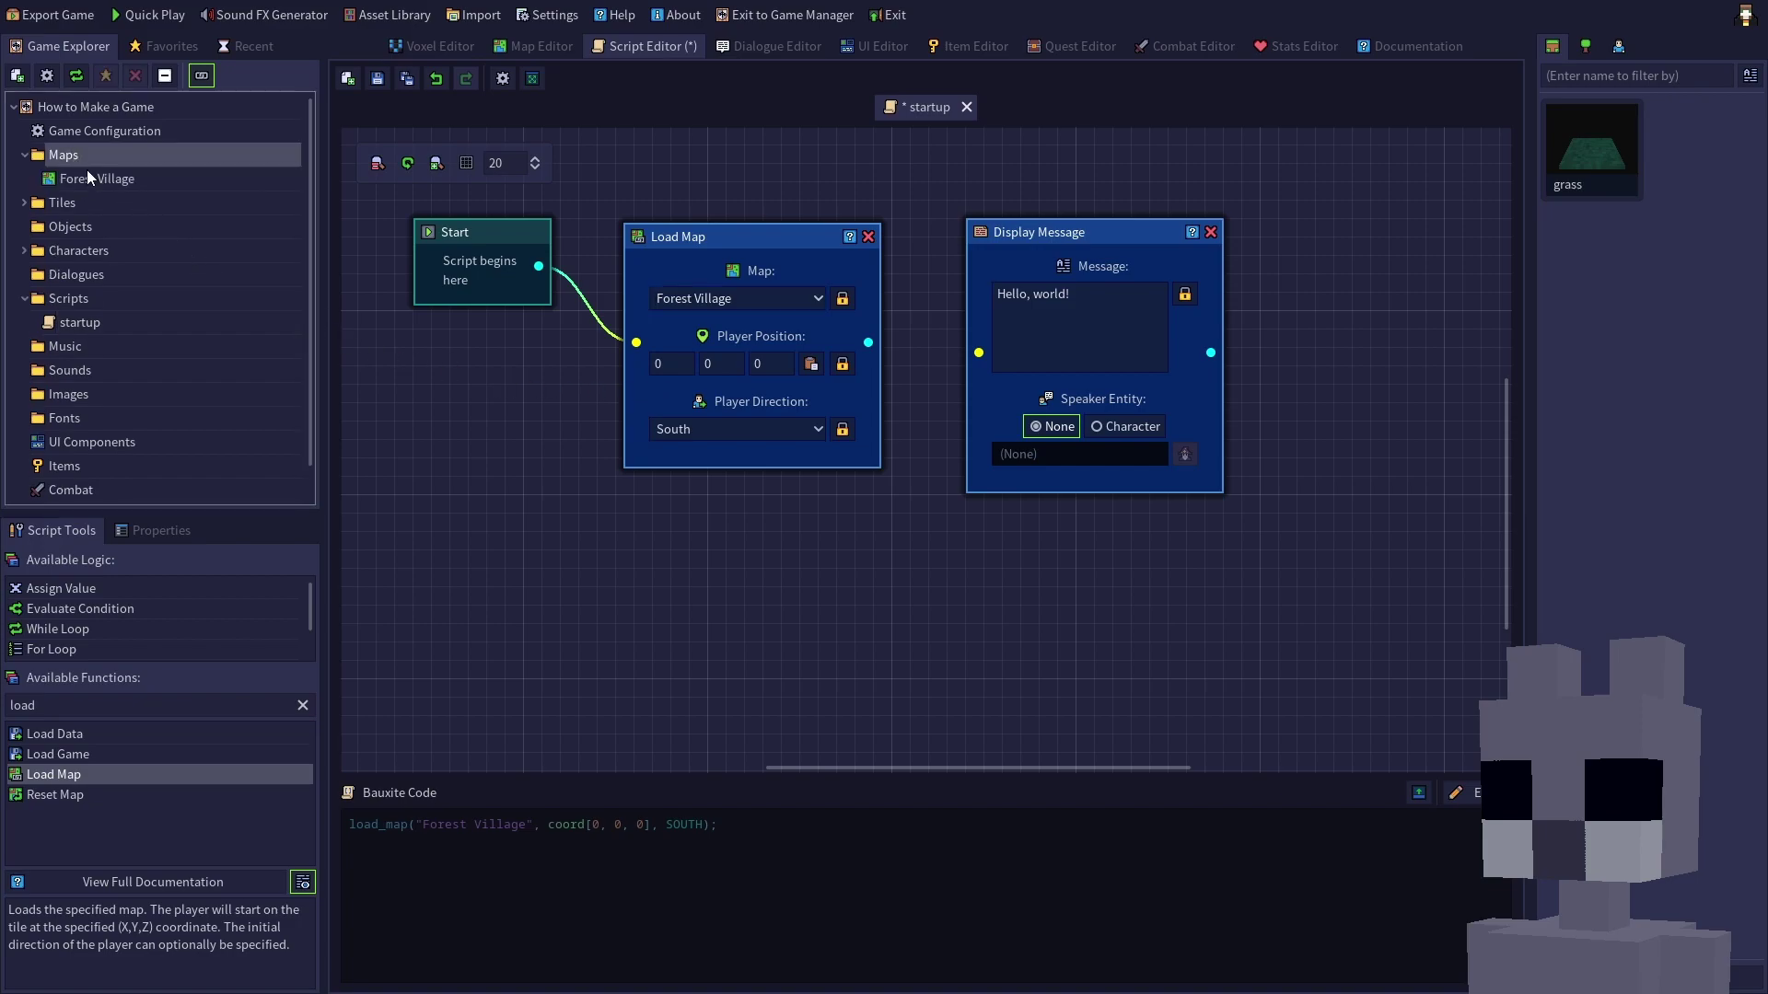
double_click(92, 177)
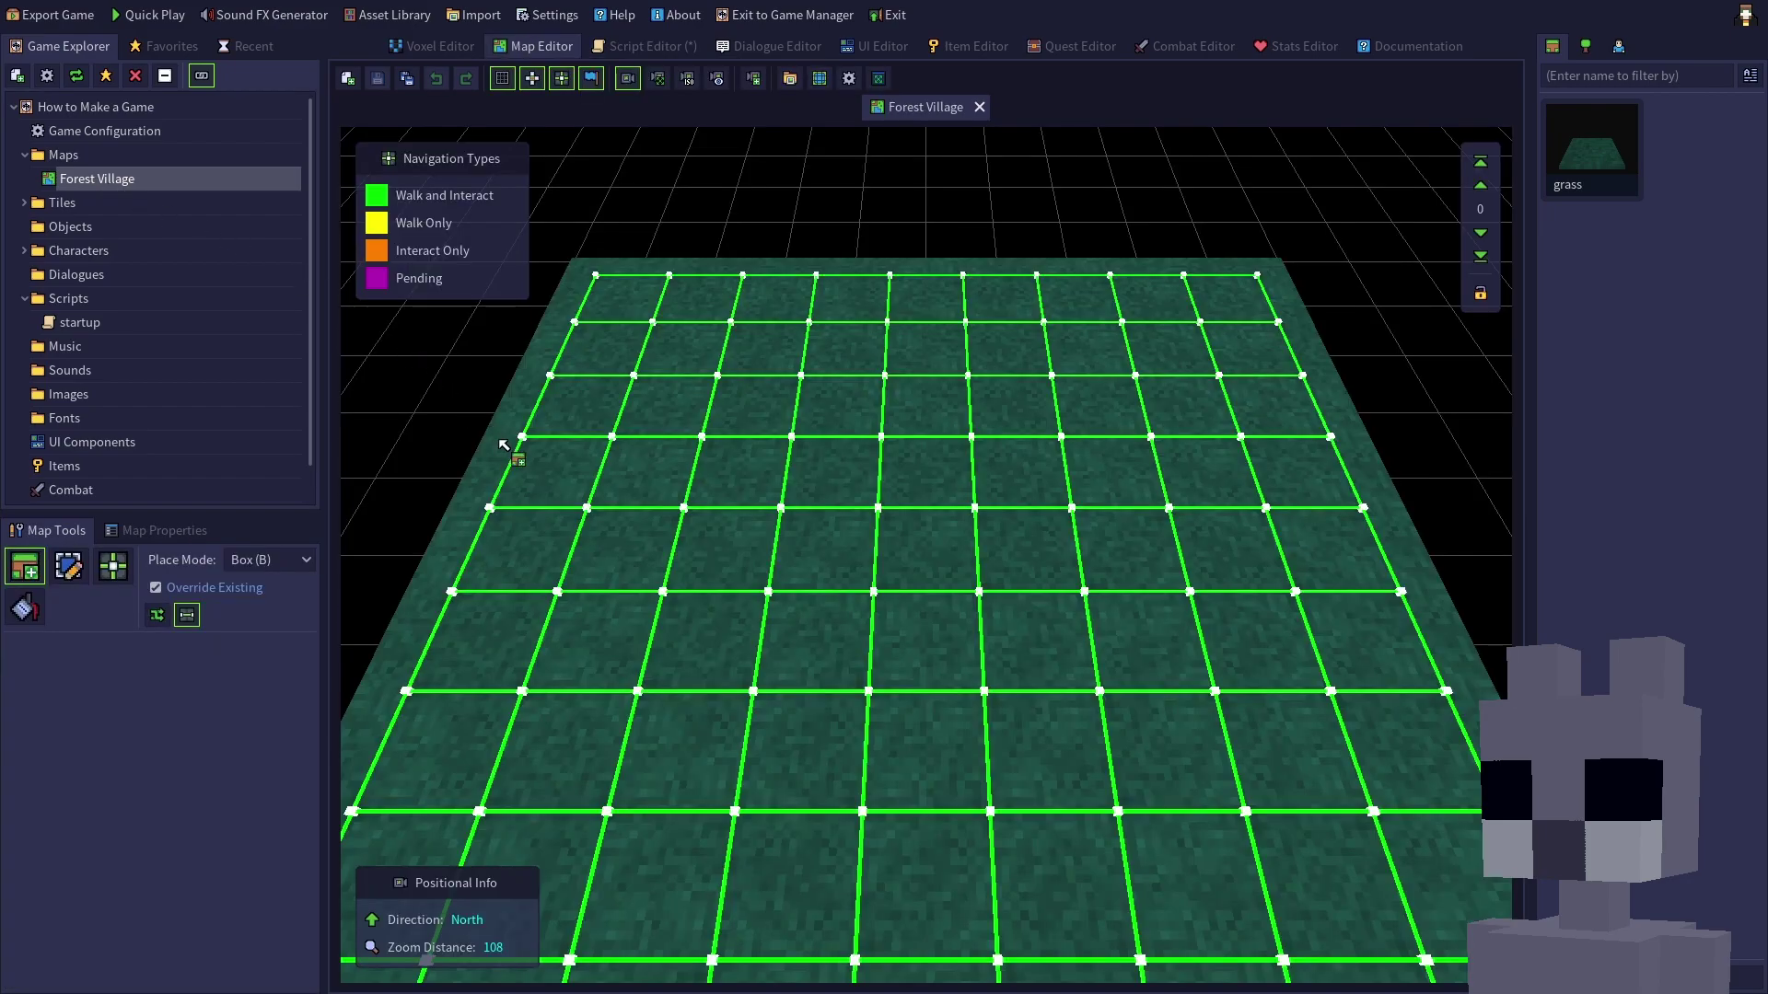
click(68, 569)
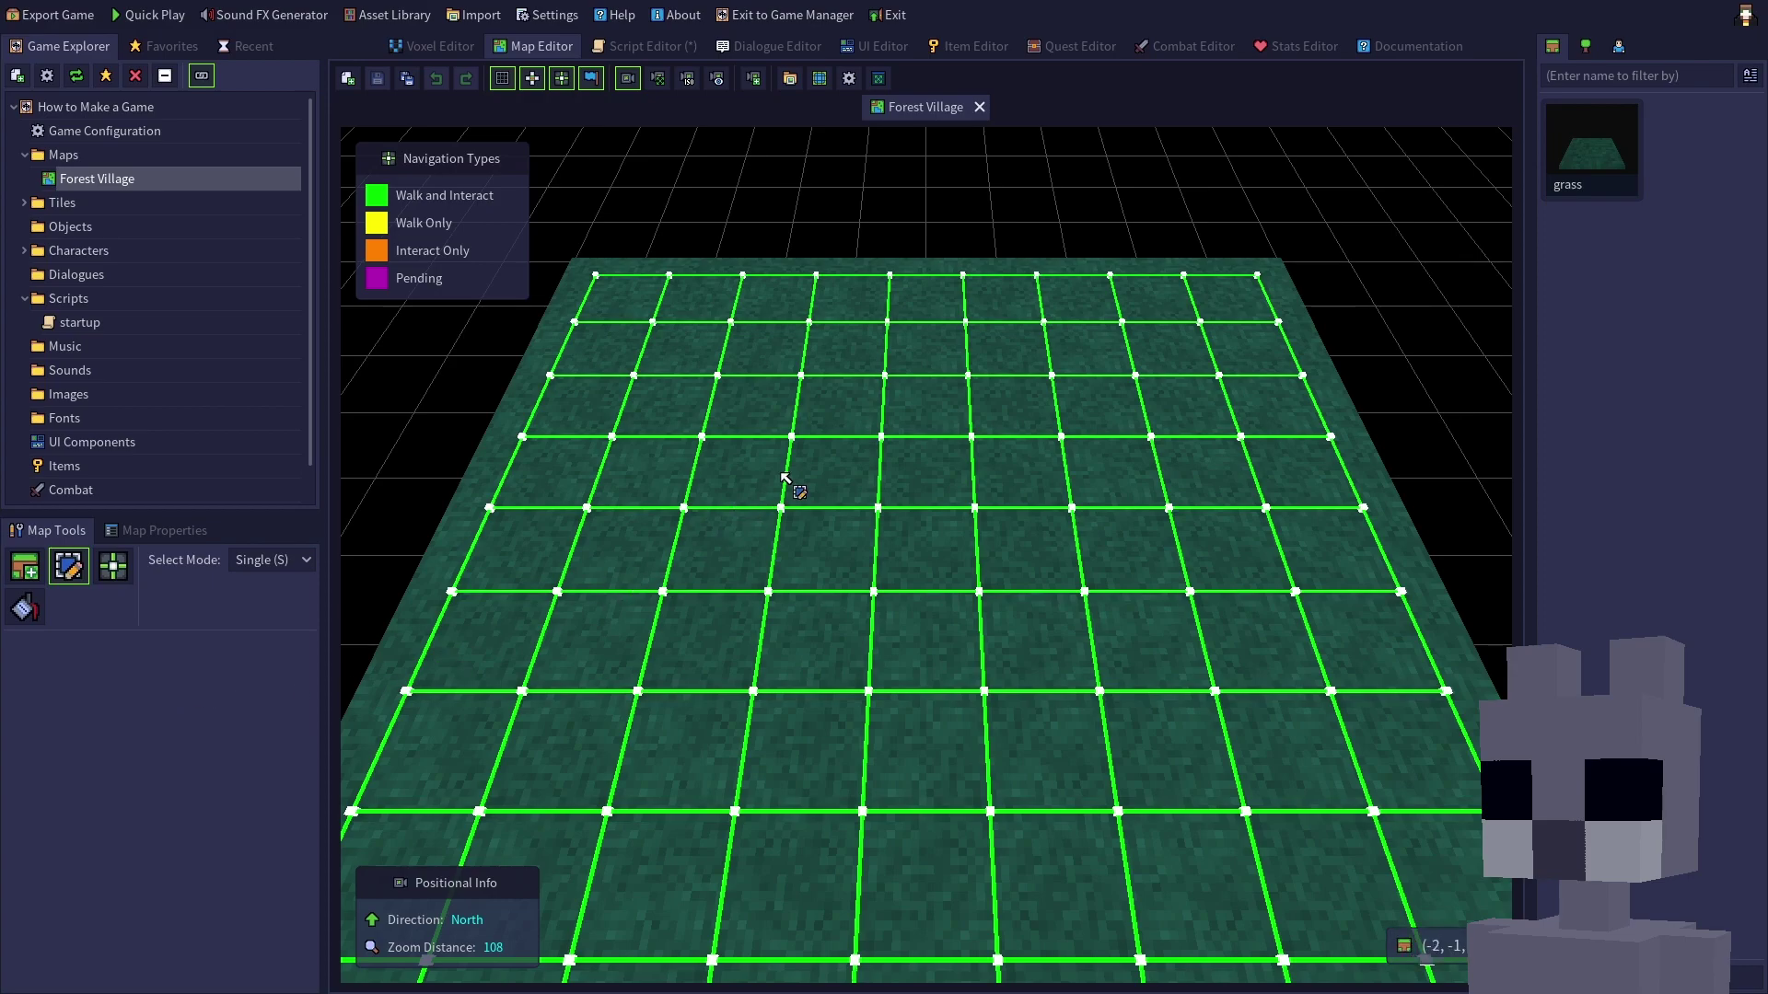
right_click(887, 346)
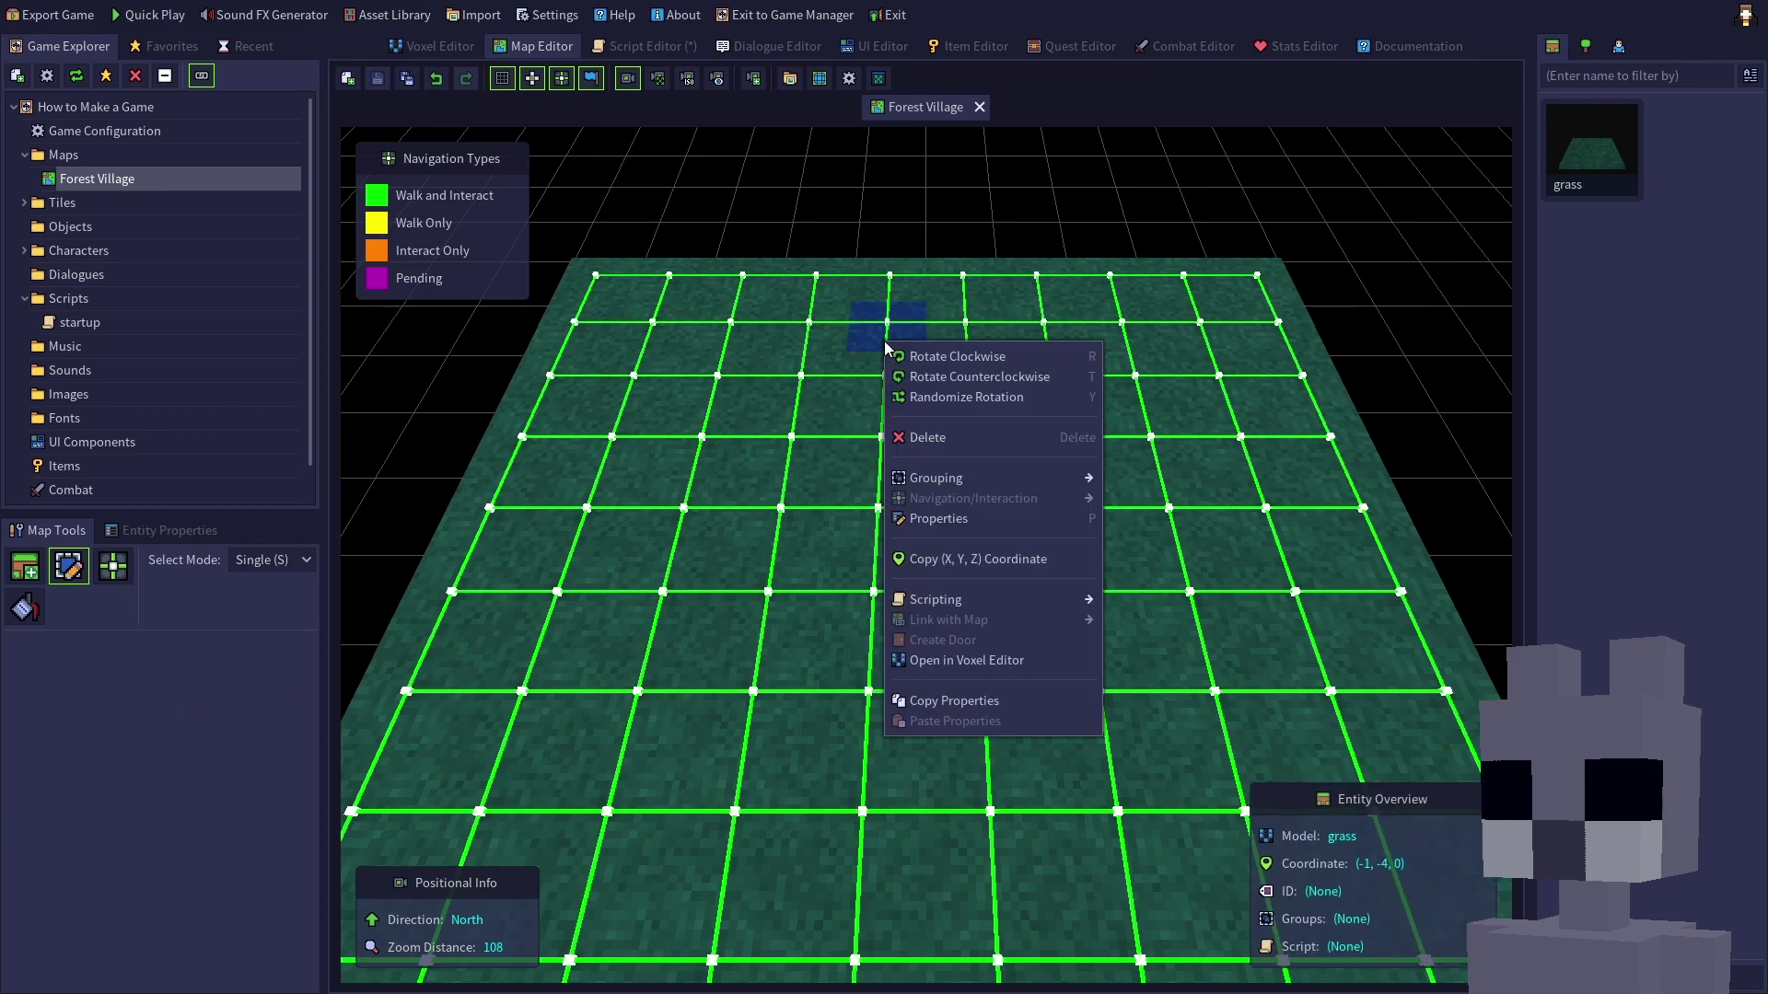
click(954, 561)
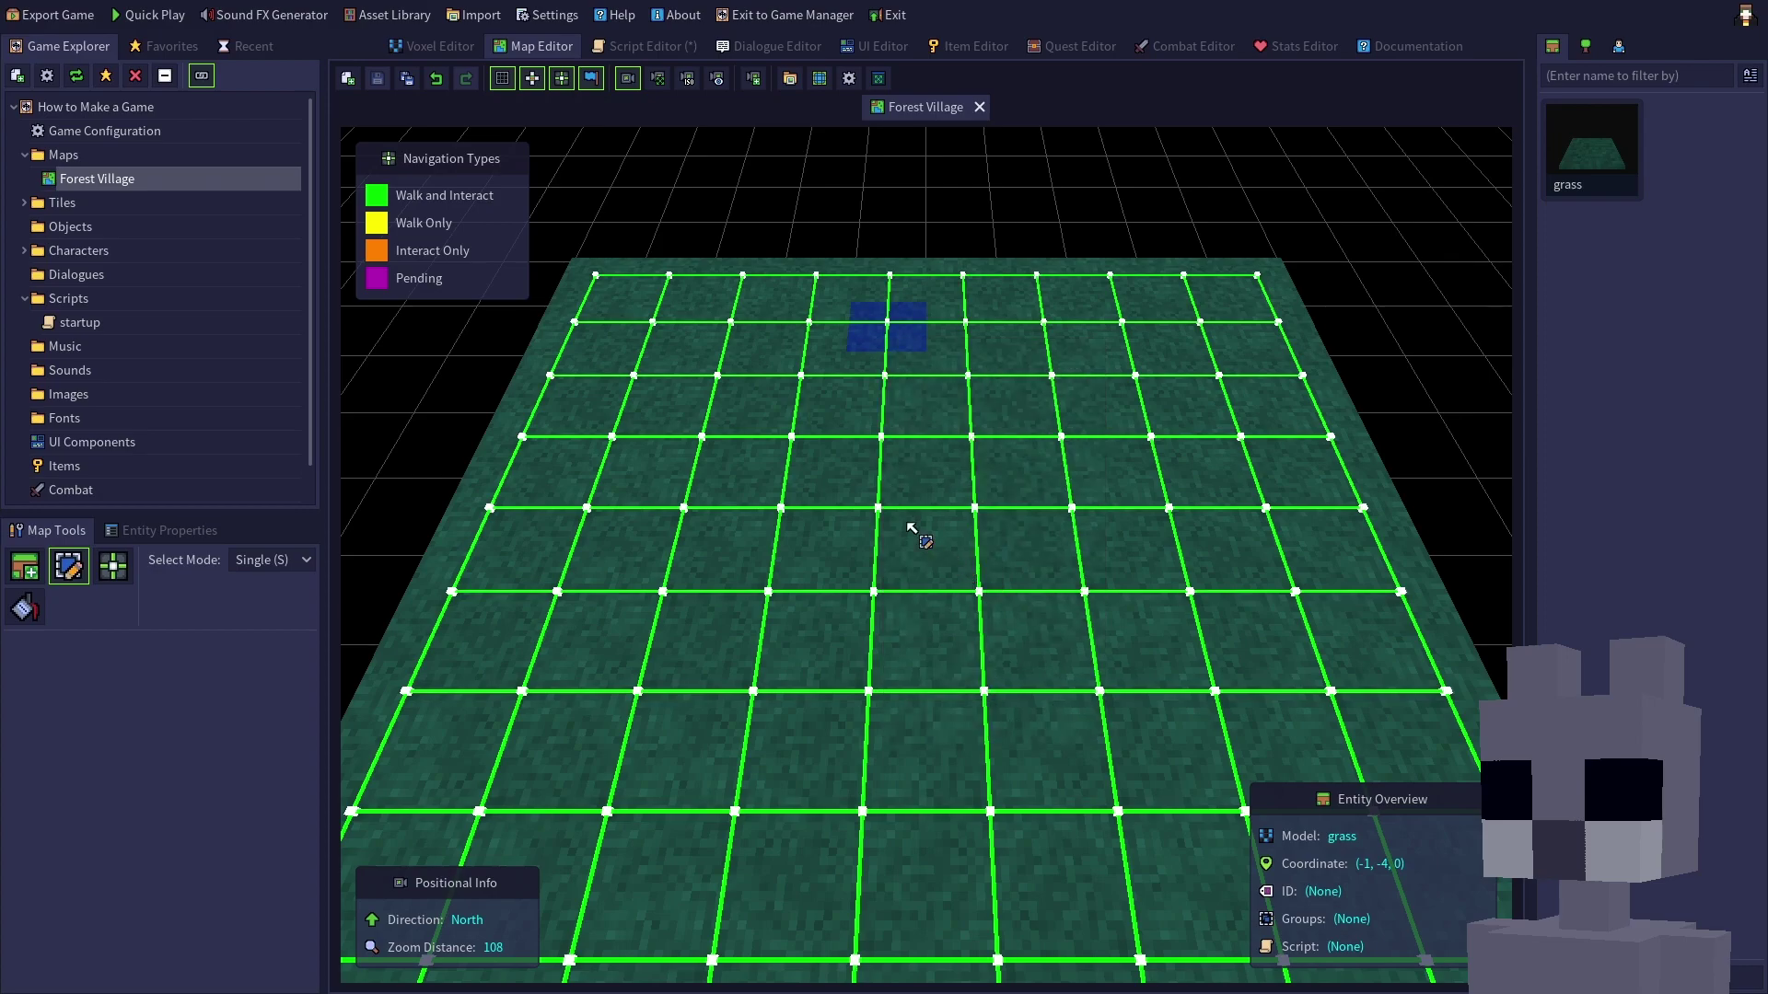
click(639, 48)
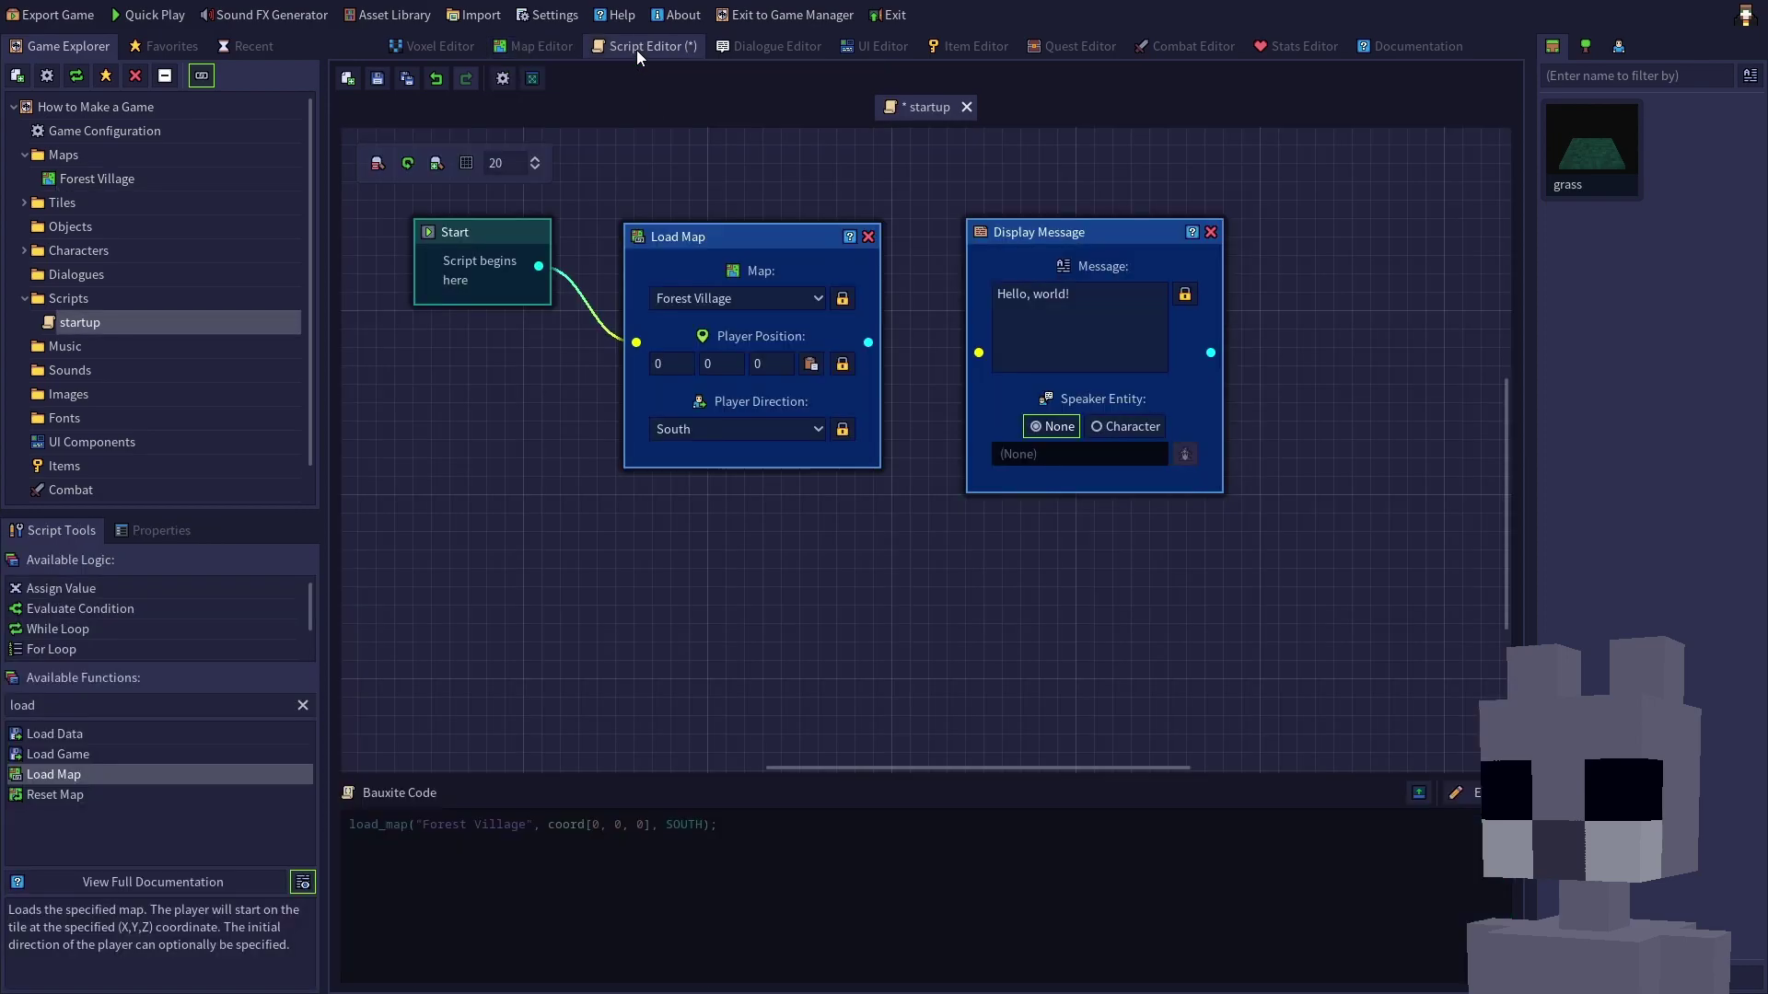
Paste (-1, -4, 0) as Load Map's player position, then chain it to 'Welcome to the Forest Village!'.
click(810, 364)
drag(950, 359, 952, 357)
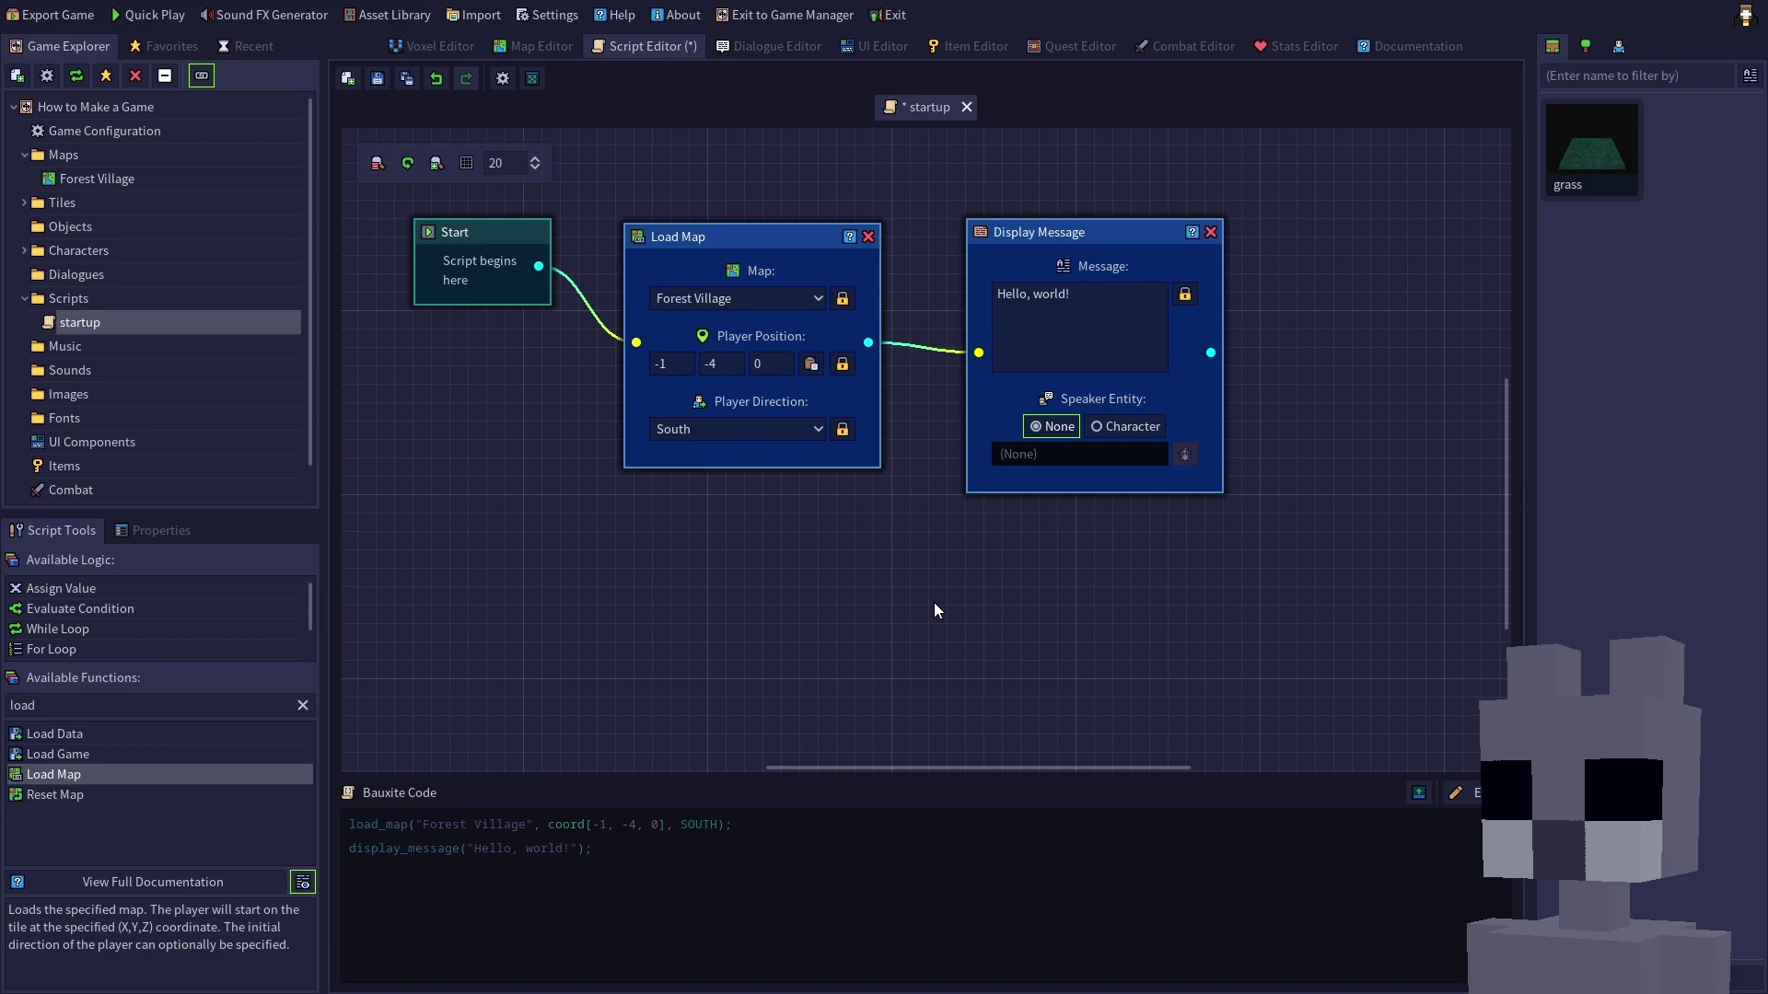
drag(1070, 350, 1029, 301)
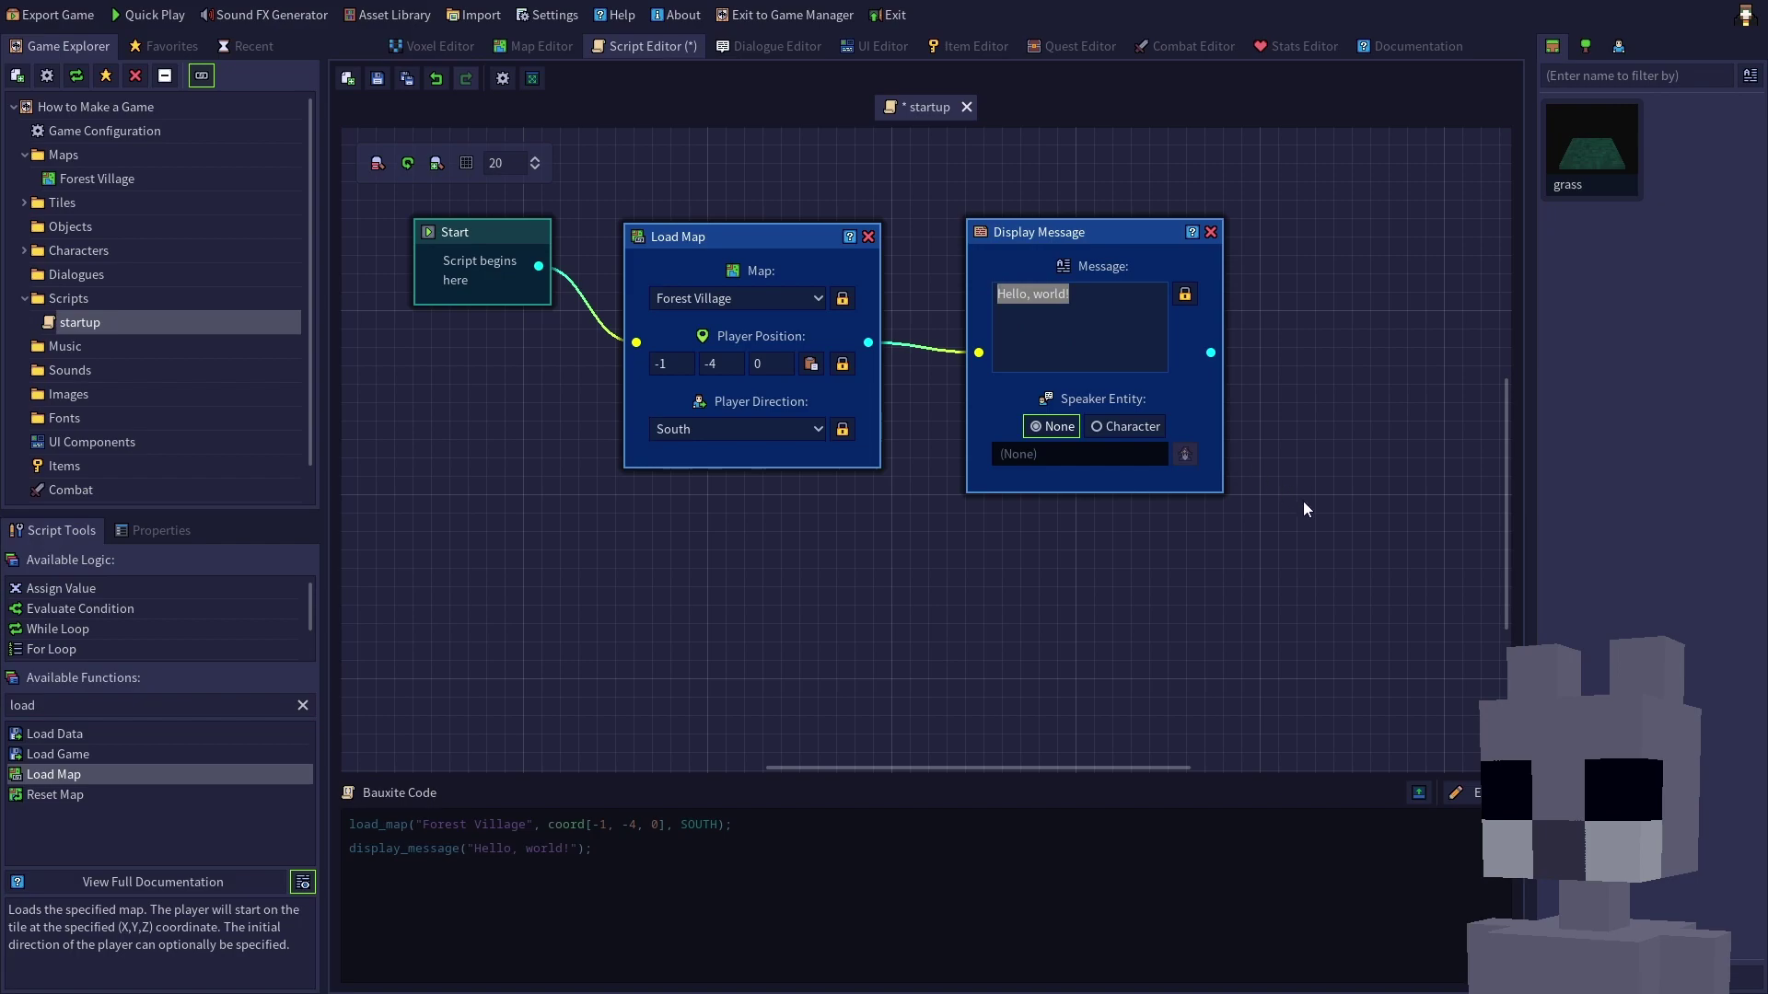
text(Welcome to the Forest Village!)
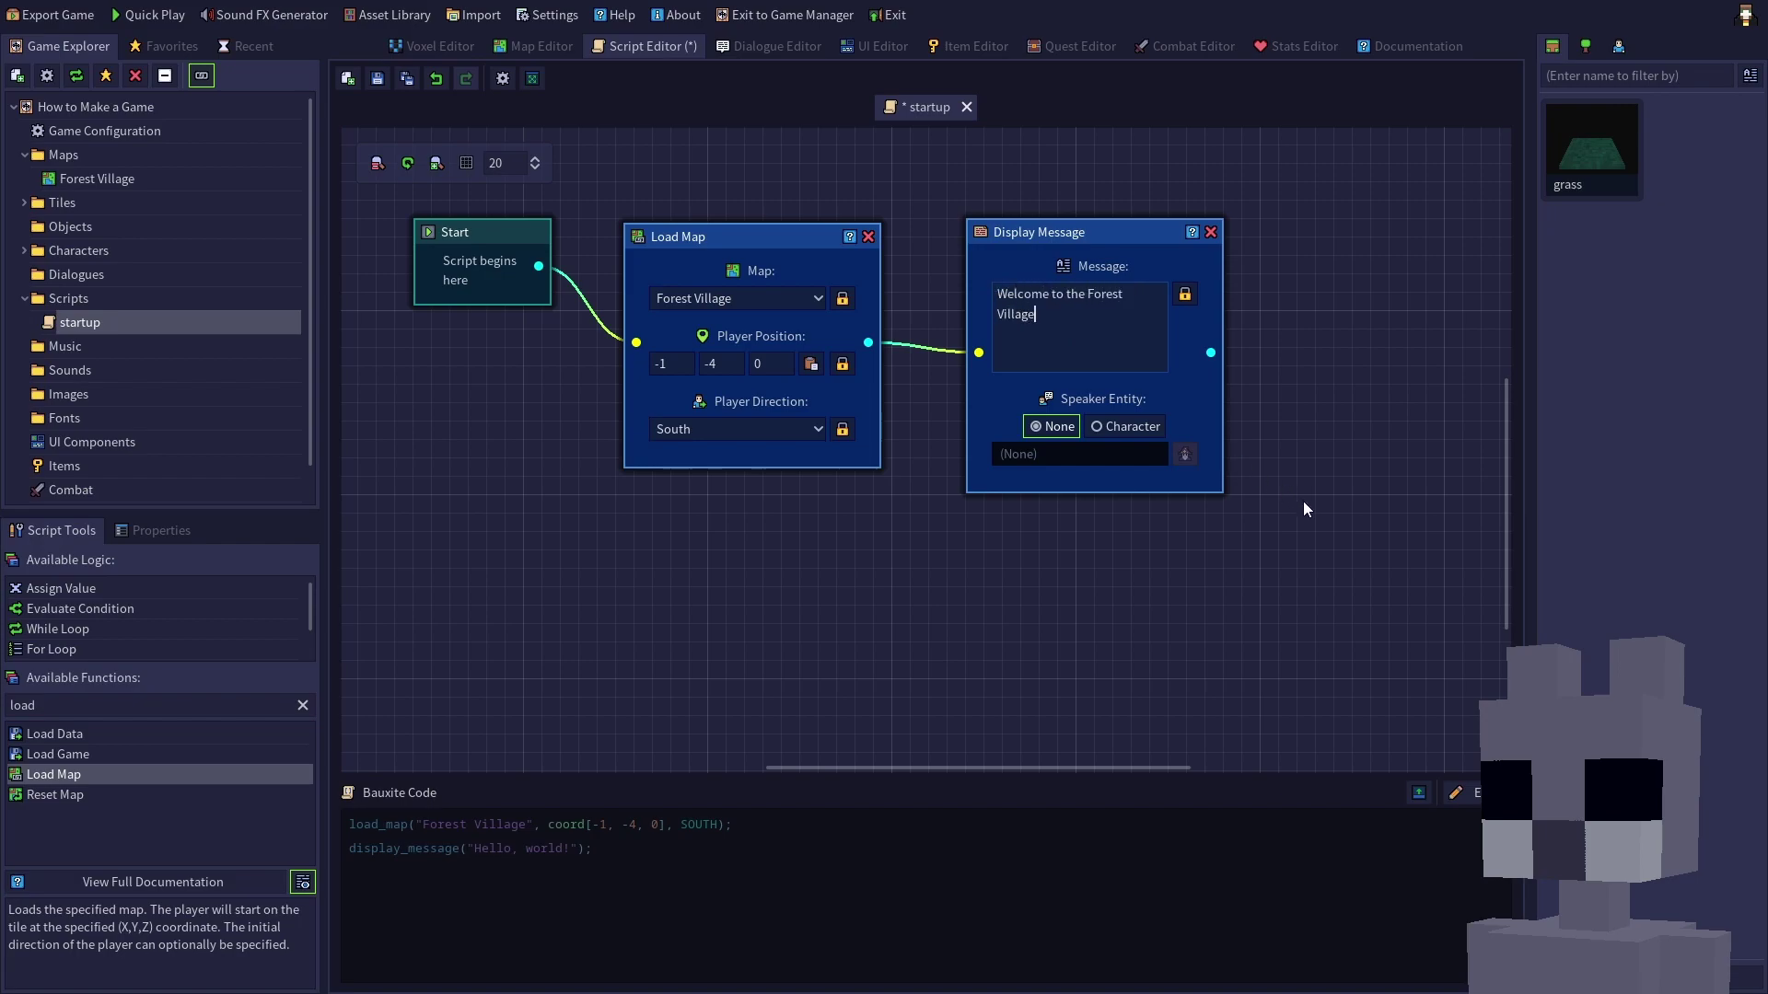
click(1304, 503)
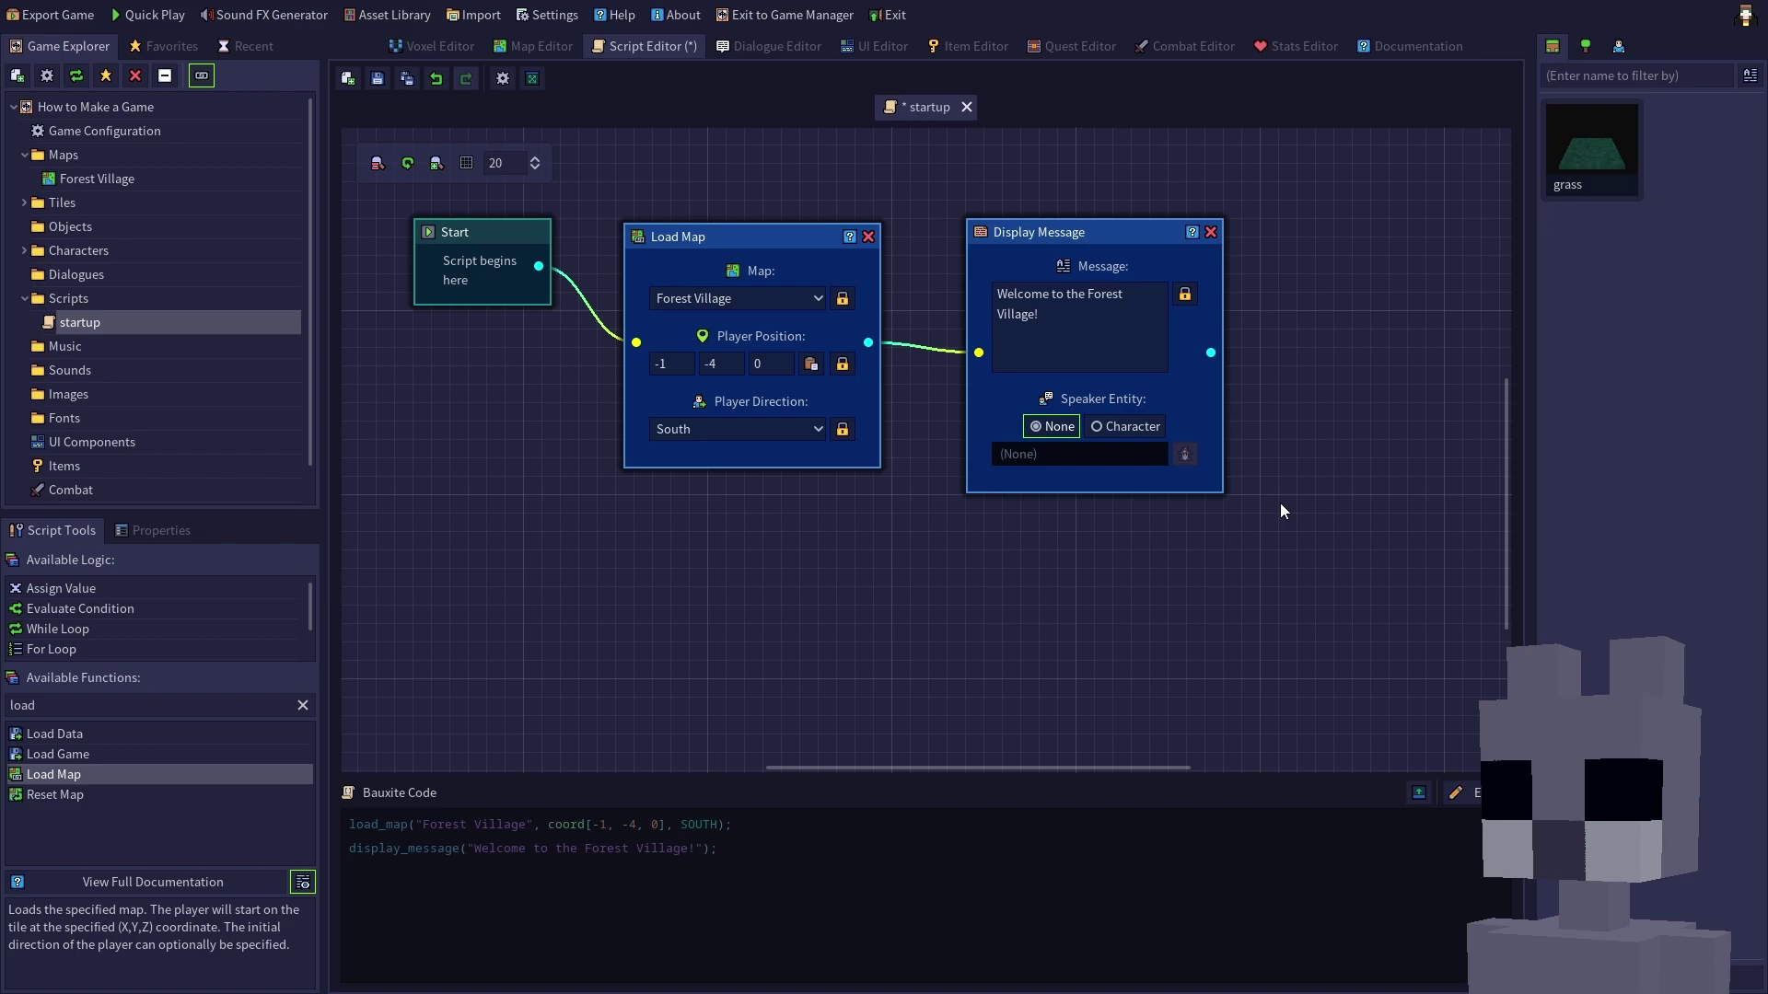
Save the startup script and dismiss the Quick Play configuration prompt.
click(378, 79)
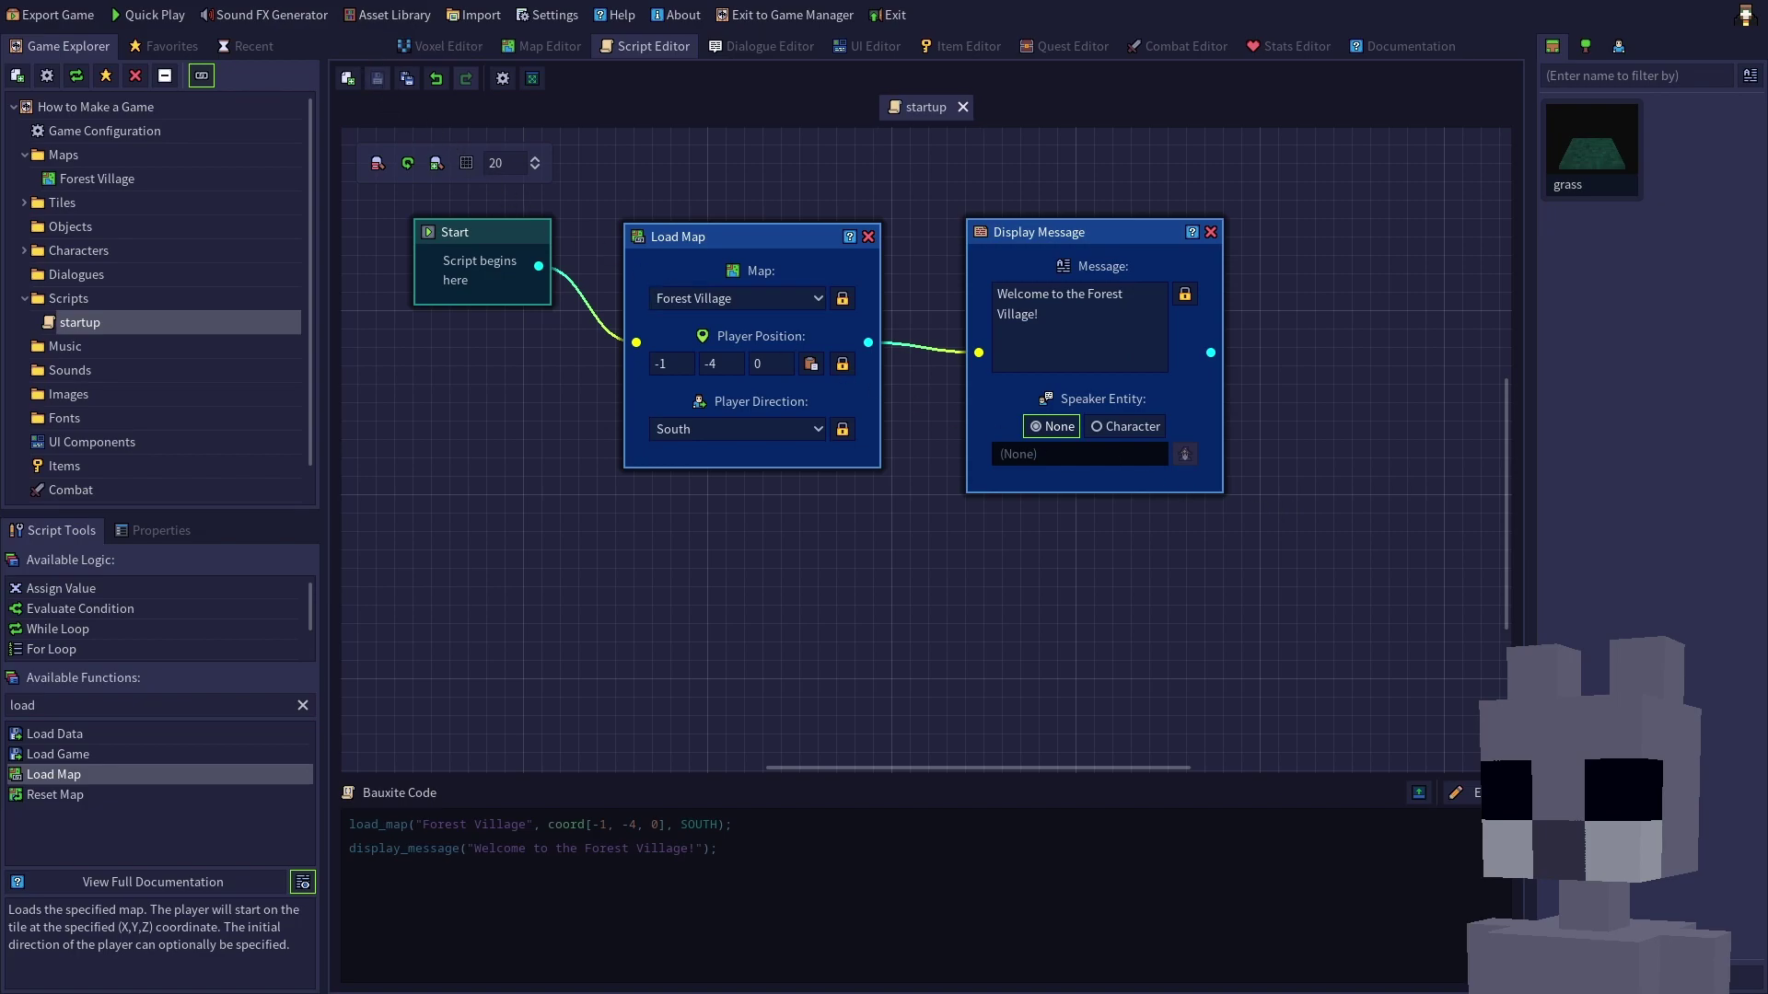
click(167, 20)
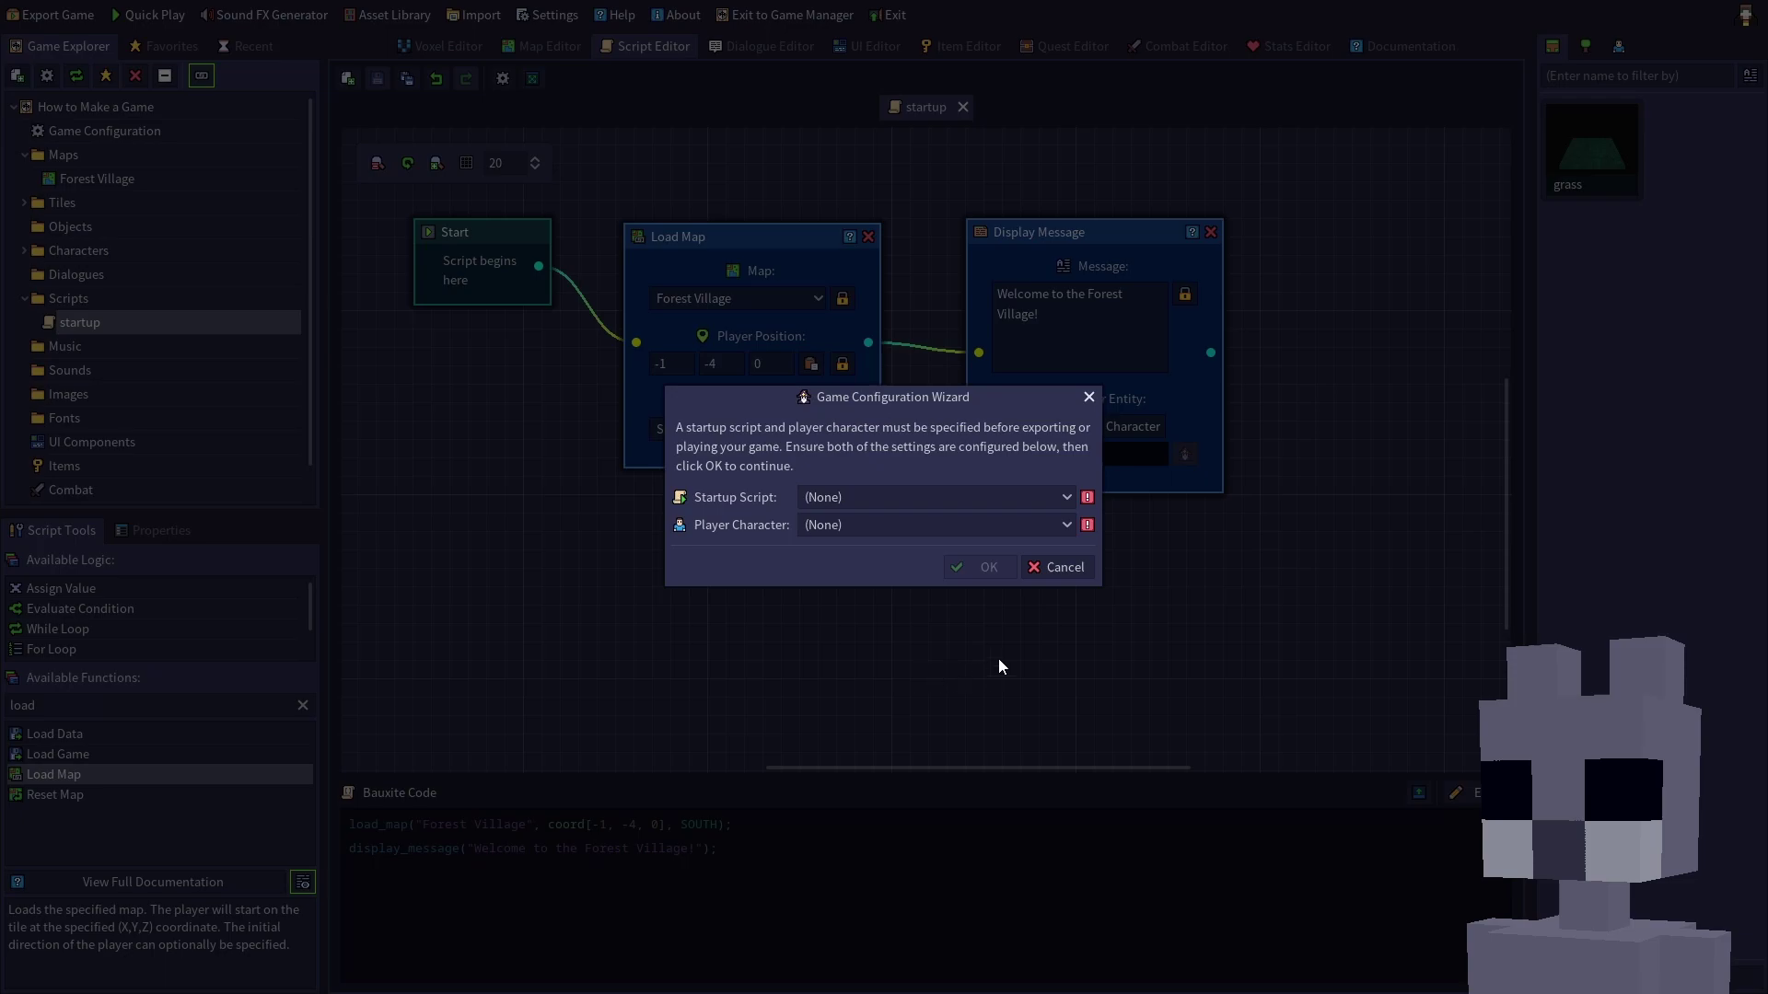
click(1055, 570)
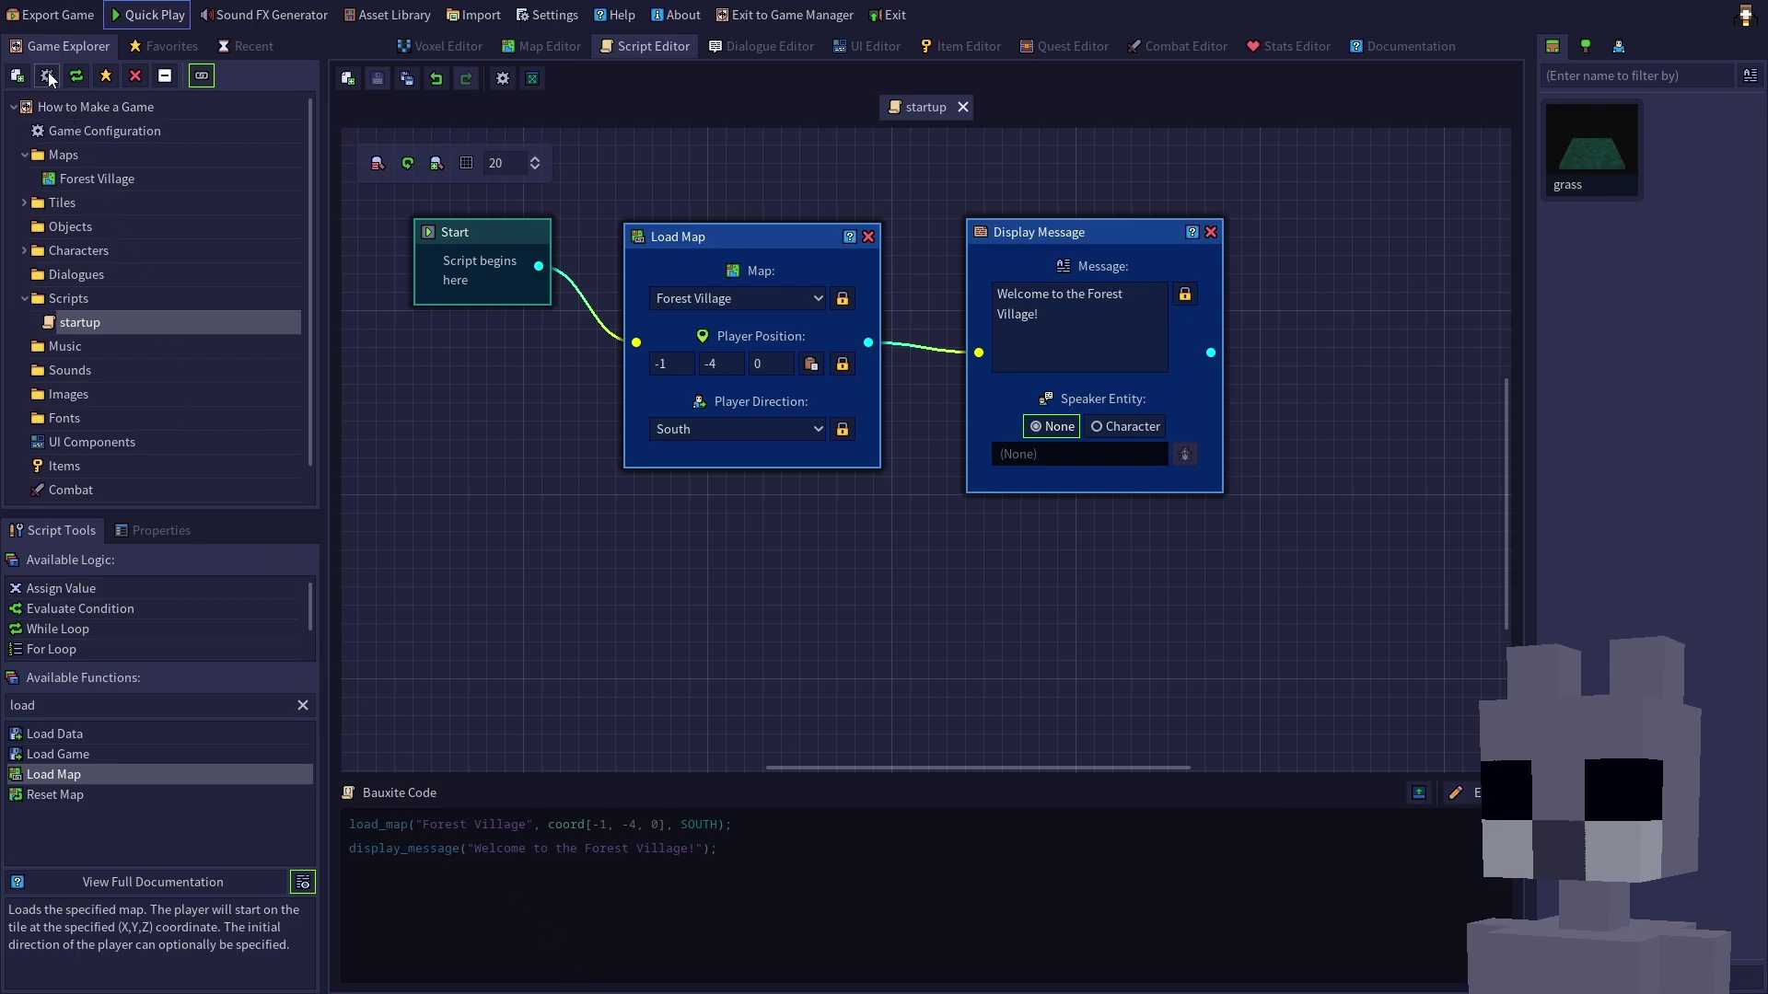
In Game Configuration, set Startup Script to startup and Player Character to Stumpy.
double_click(79, 137)
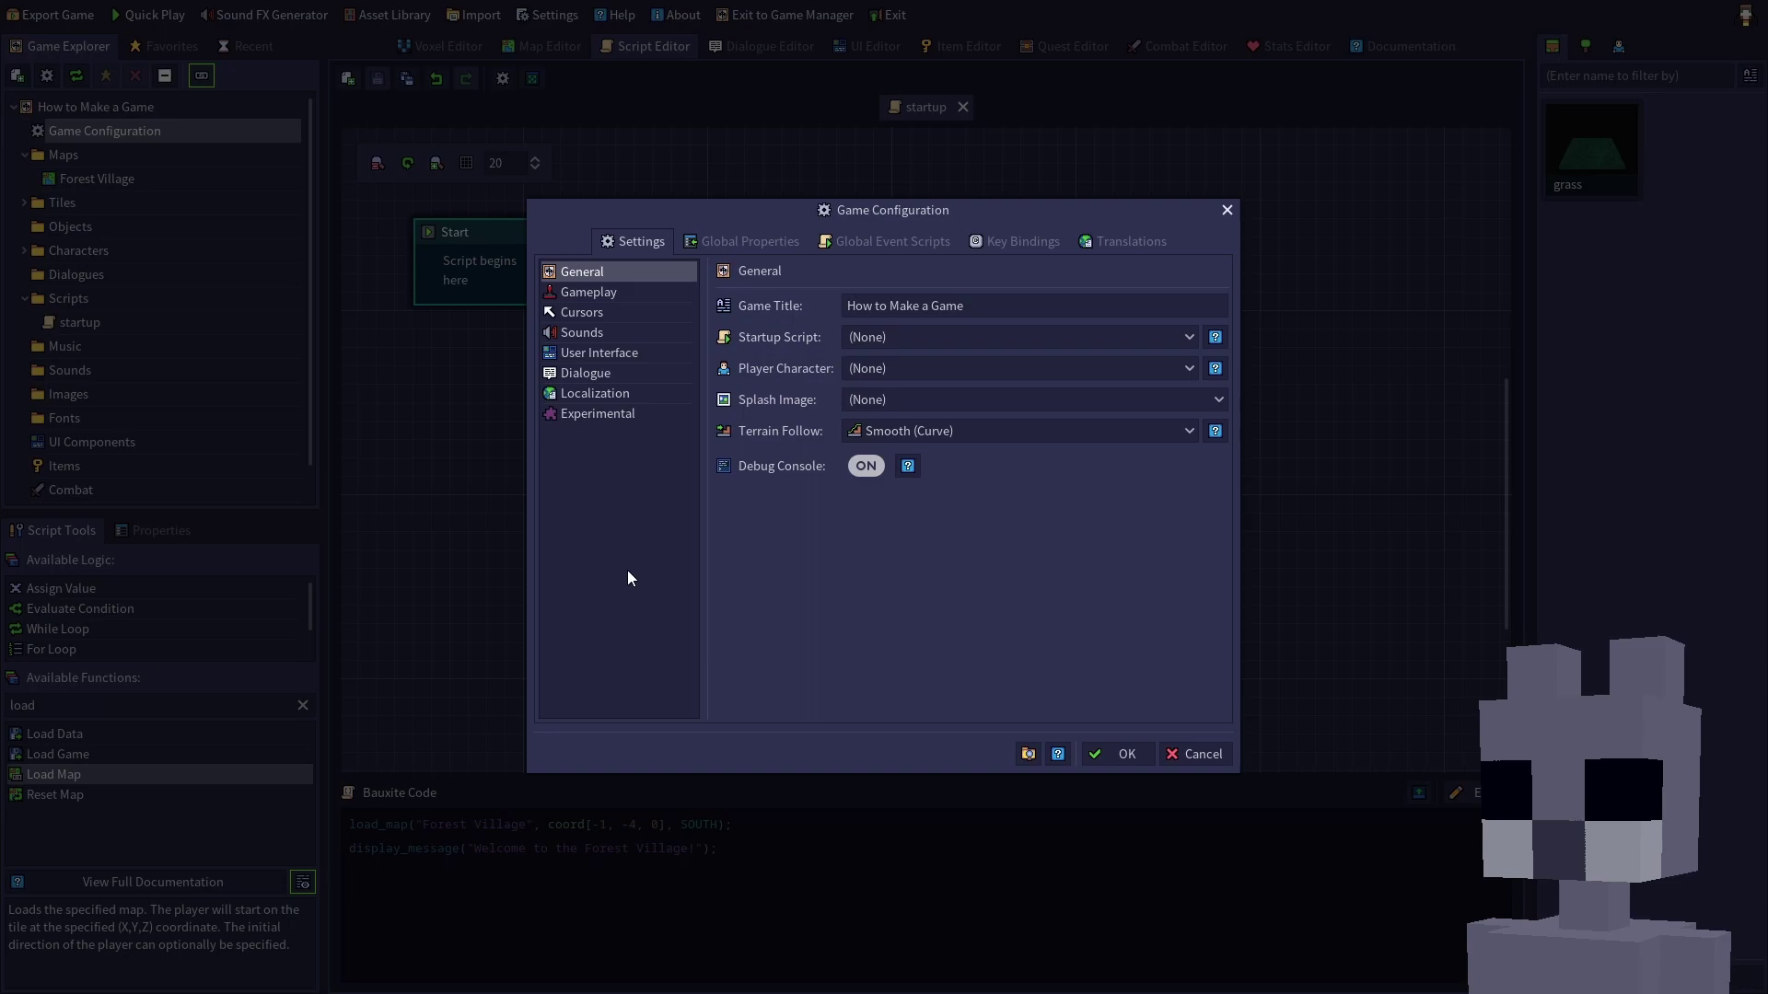
click(868, 343)
click(870, 385)
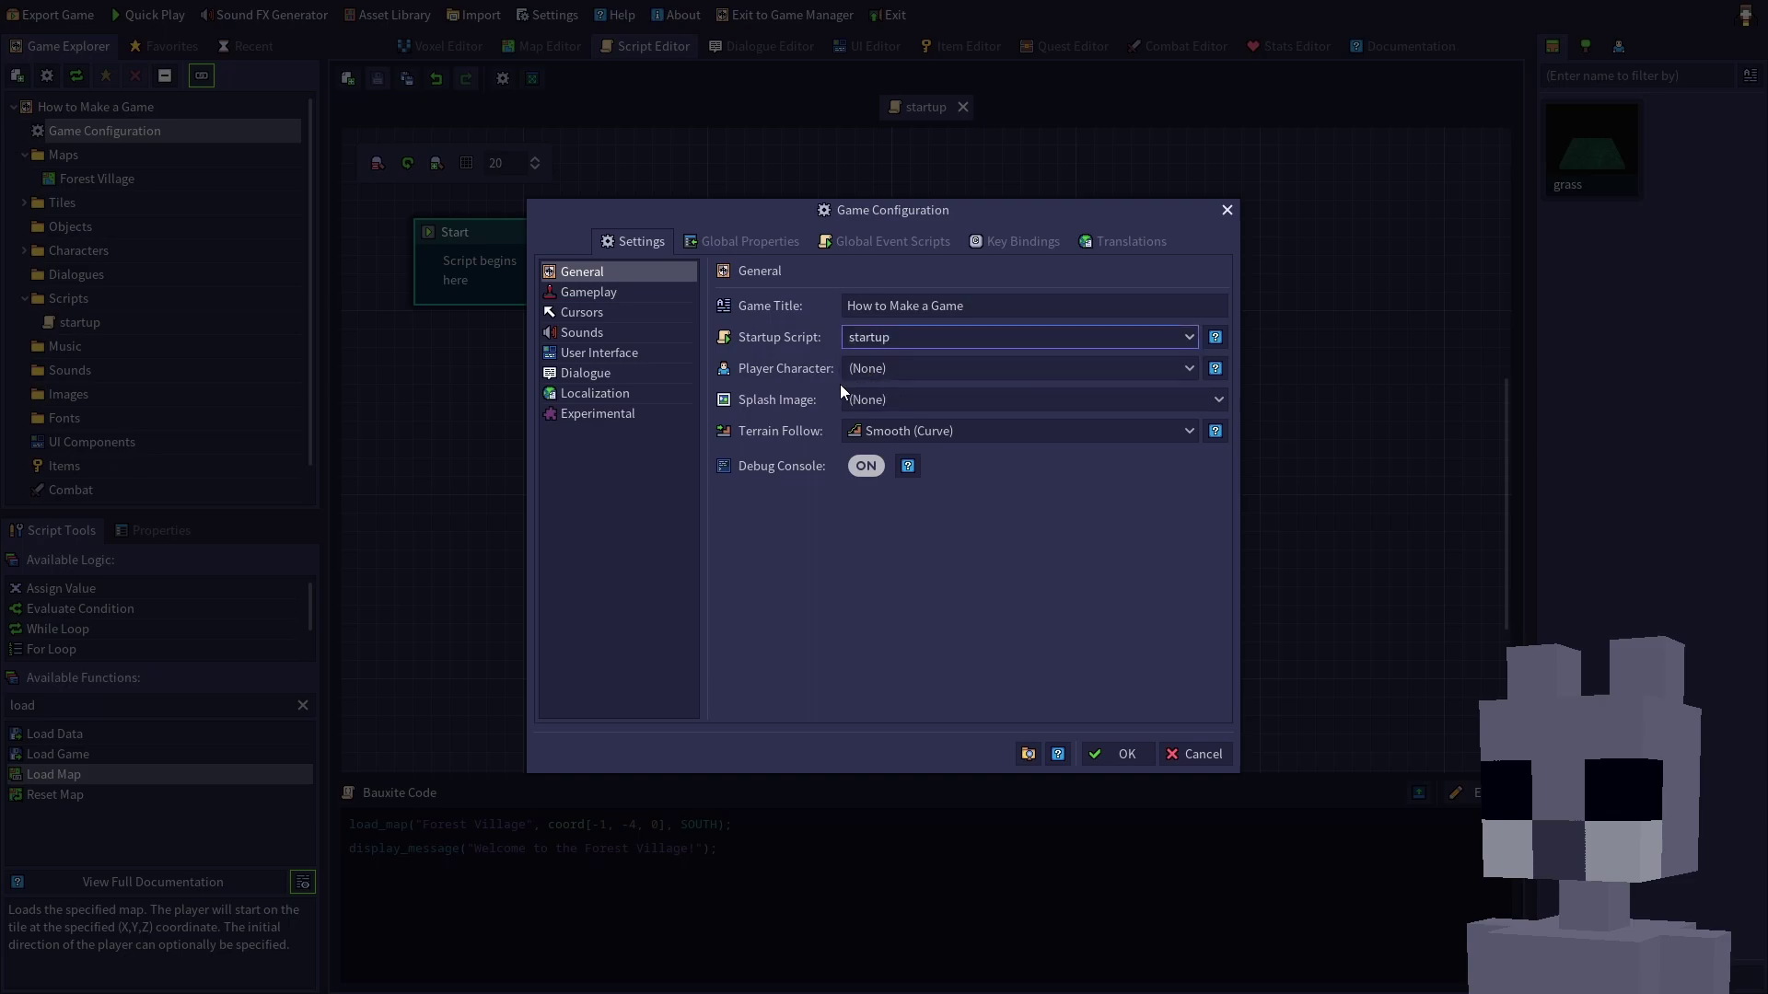
click(866, 370)
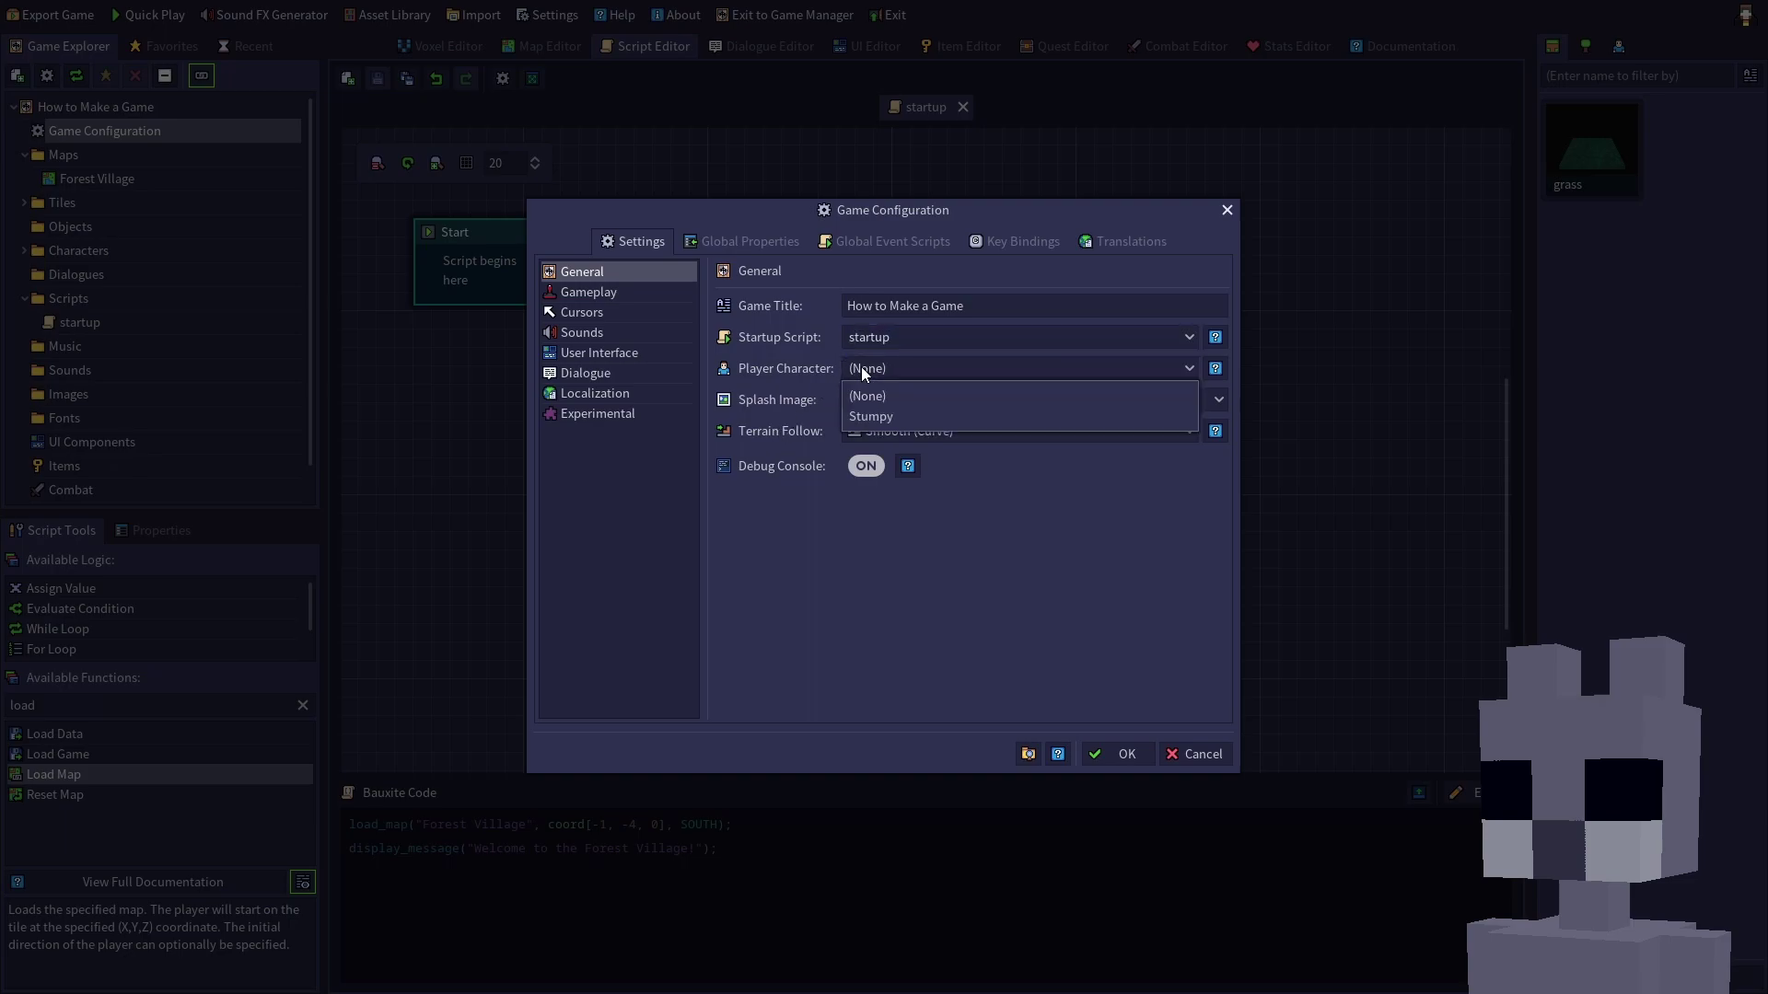
click(870, 399)
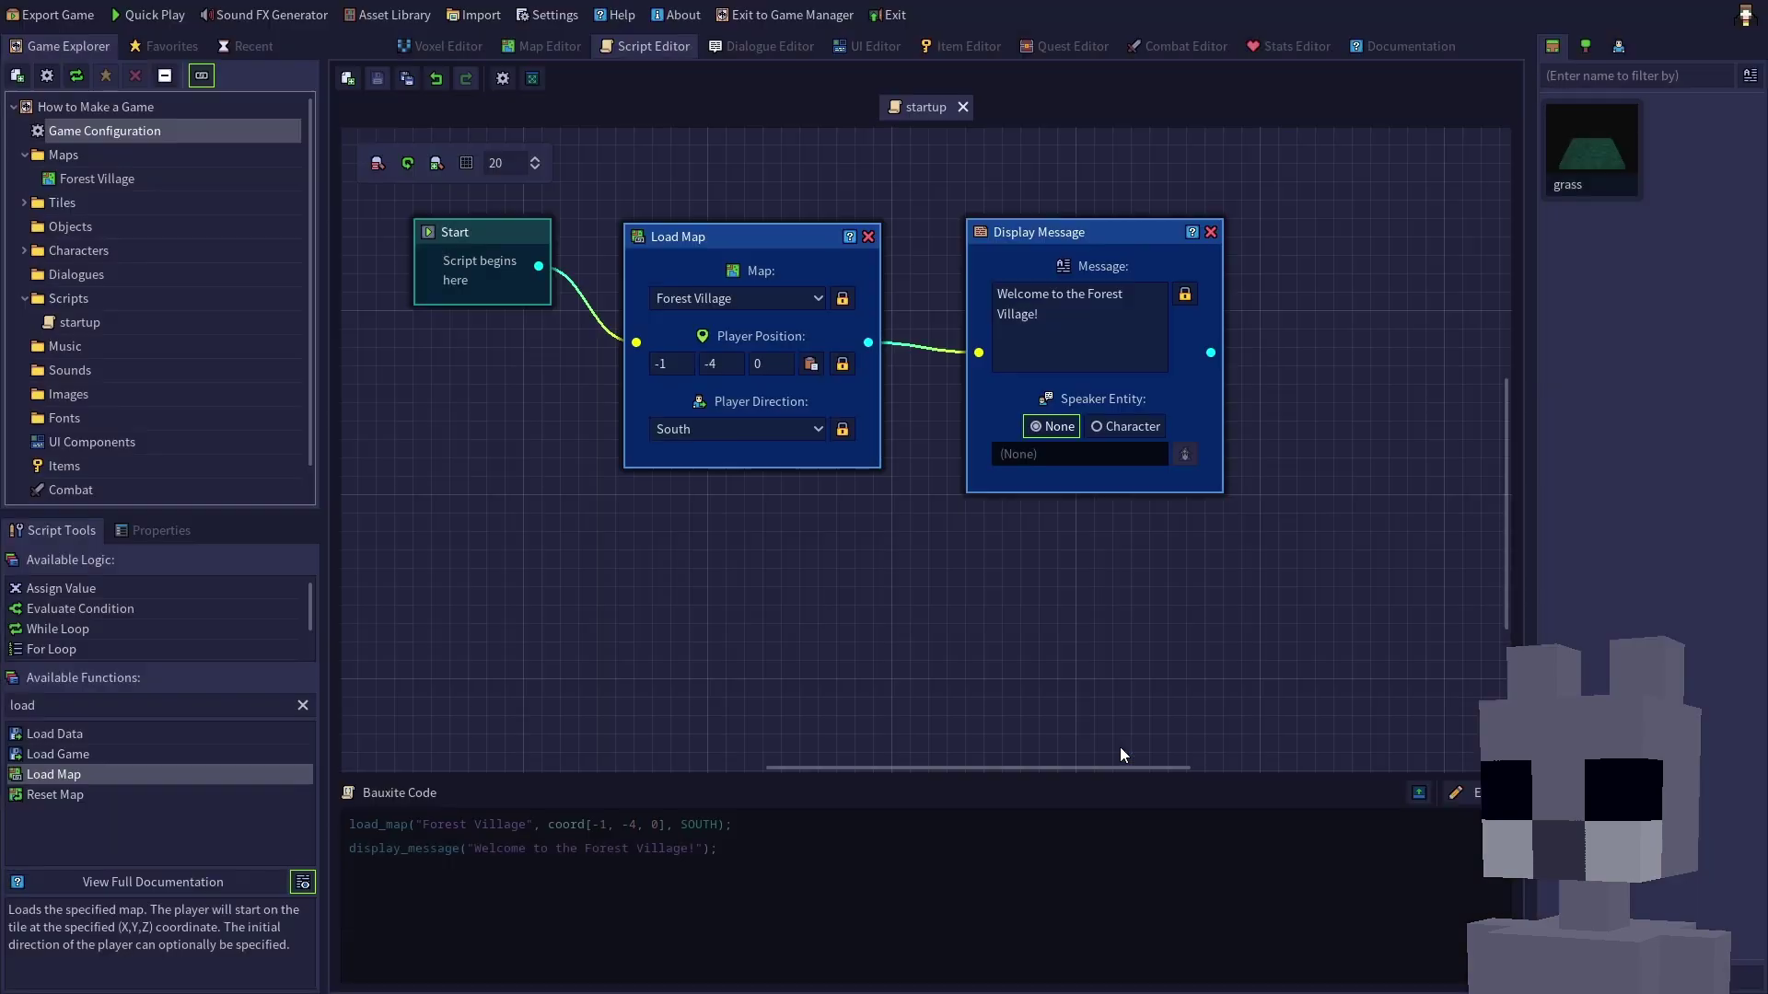
click(1119, 748)
Launch Quick Play and start a New Game from the title menu.
click(147, 14)
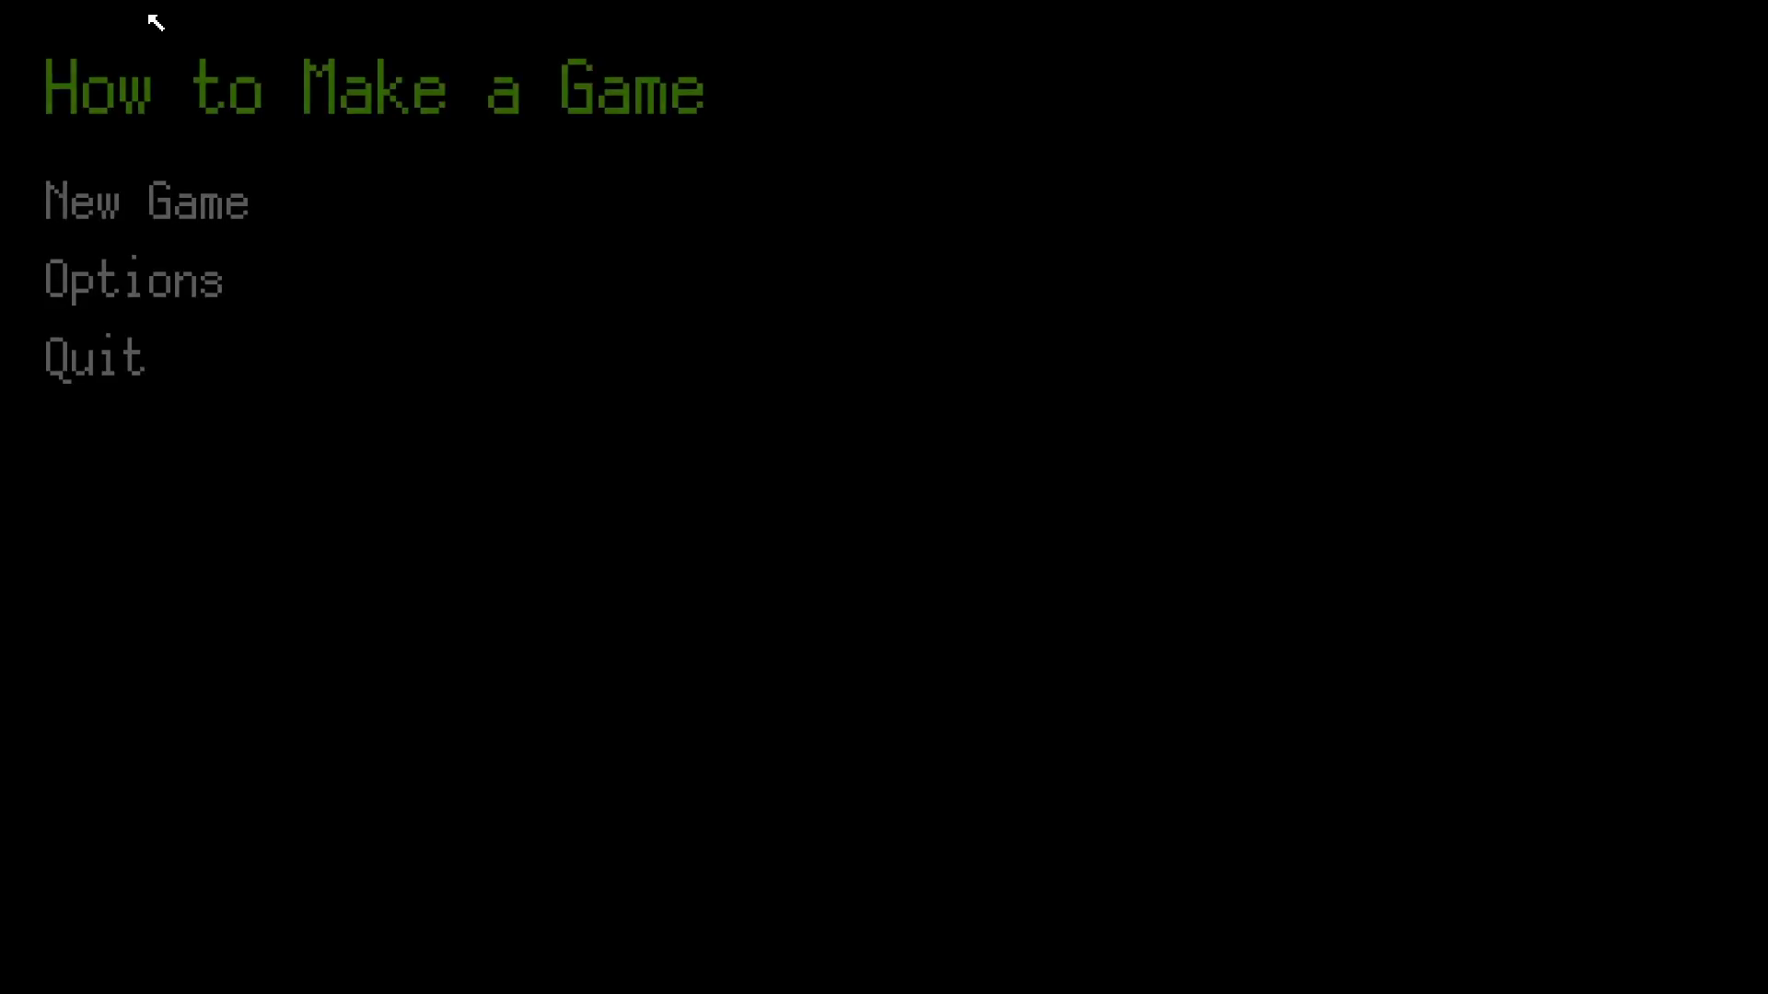
click(118, 219)
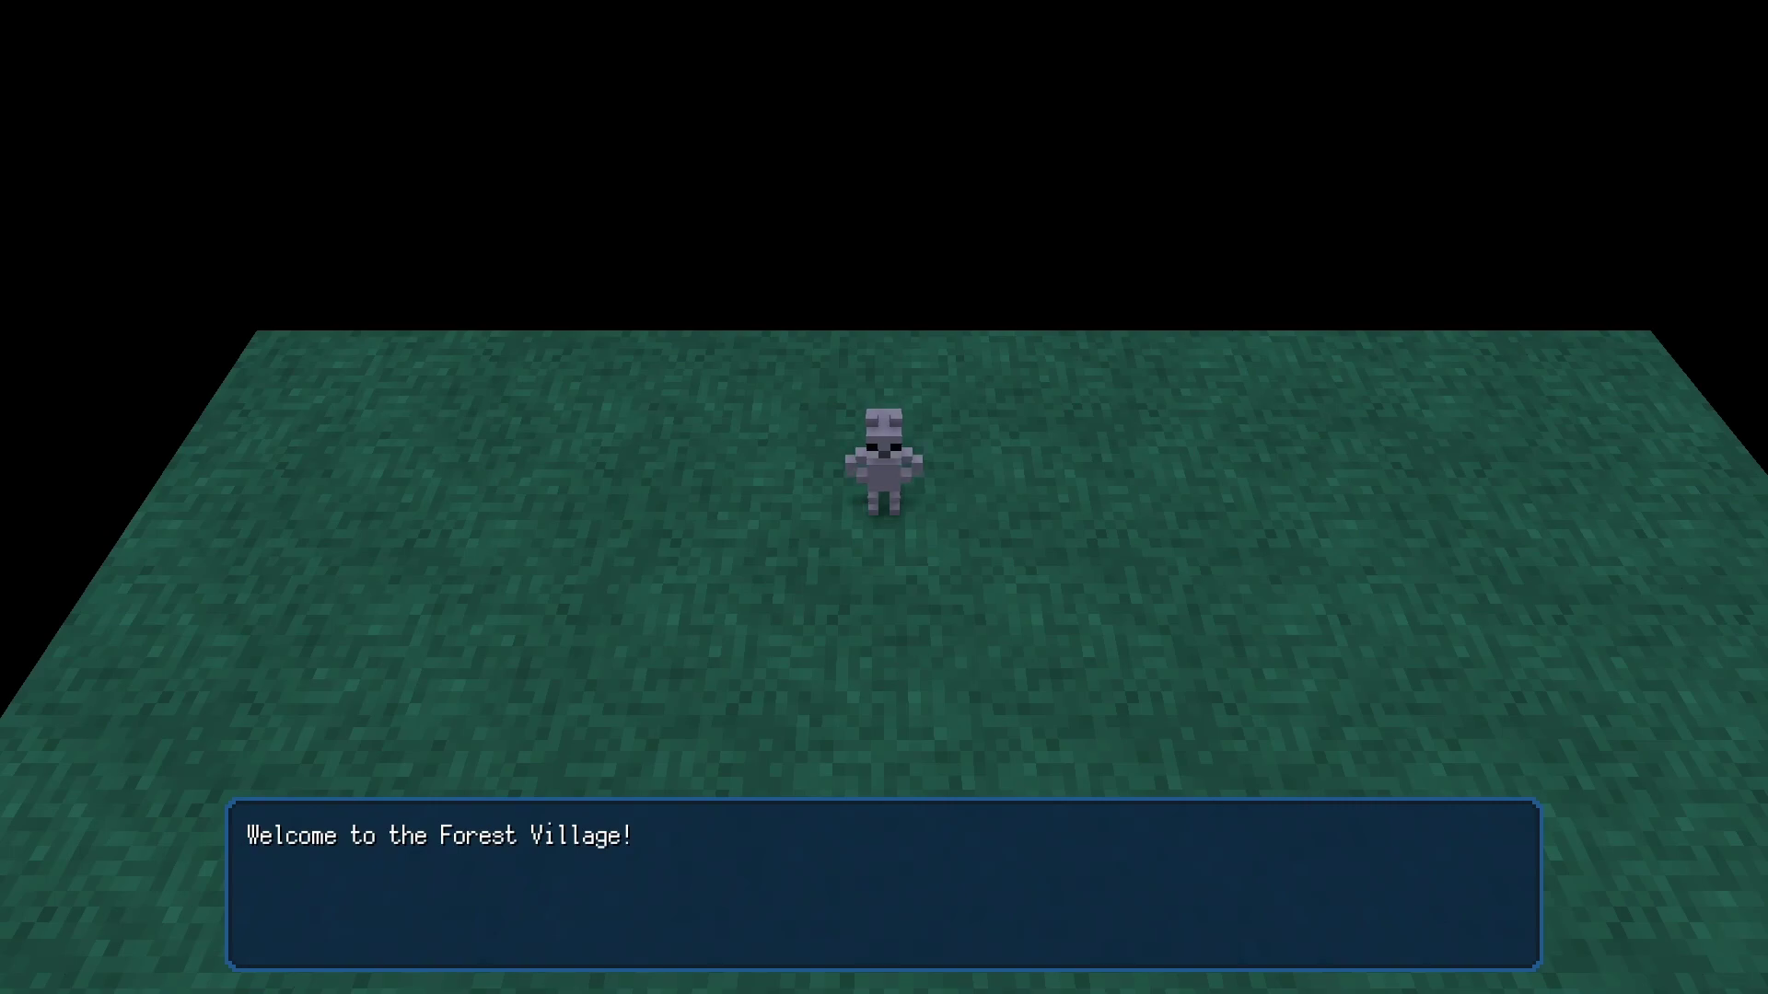
Close the welcome message with Enter and rotate the camera around Stumpy.
key(Return)
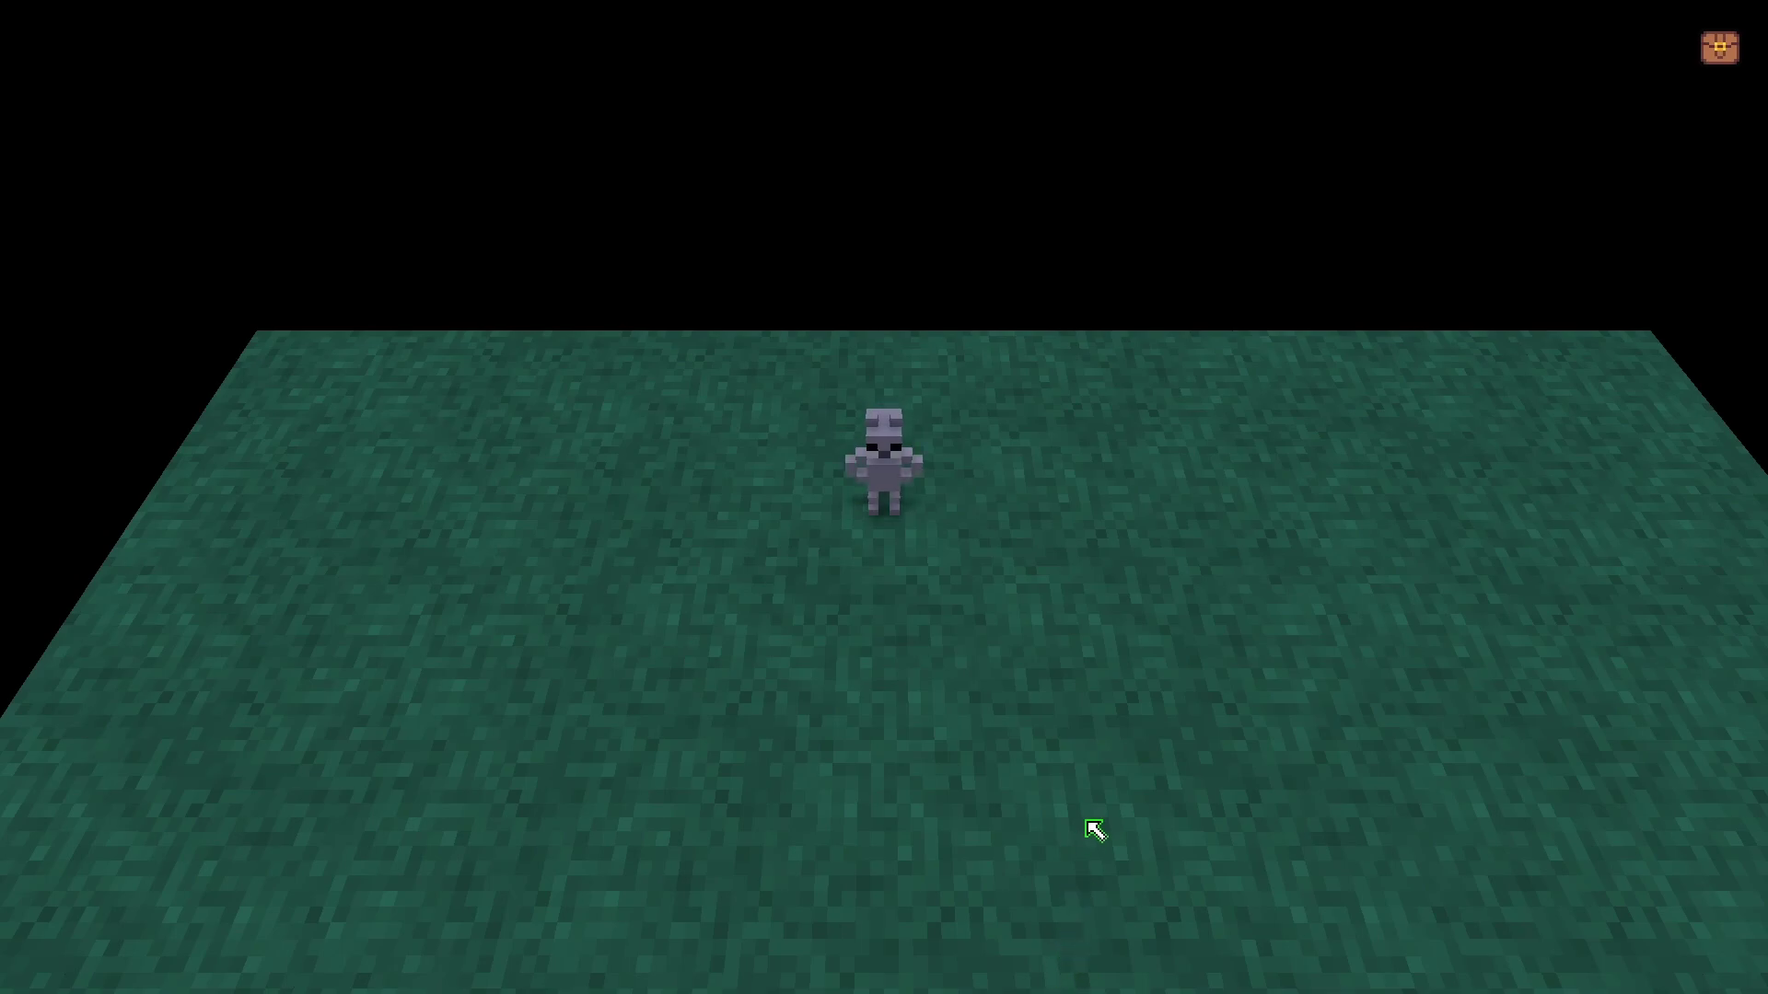
drag(1132, 769, 1035, 779)
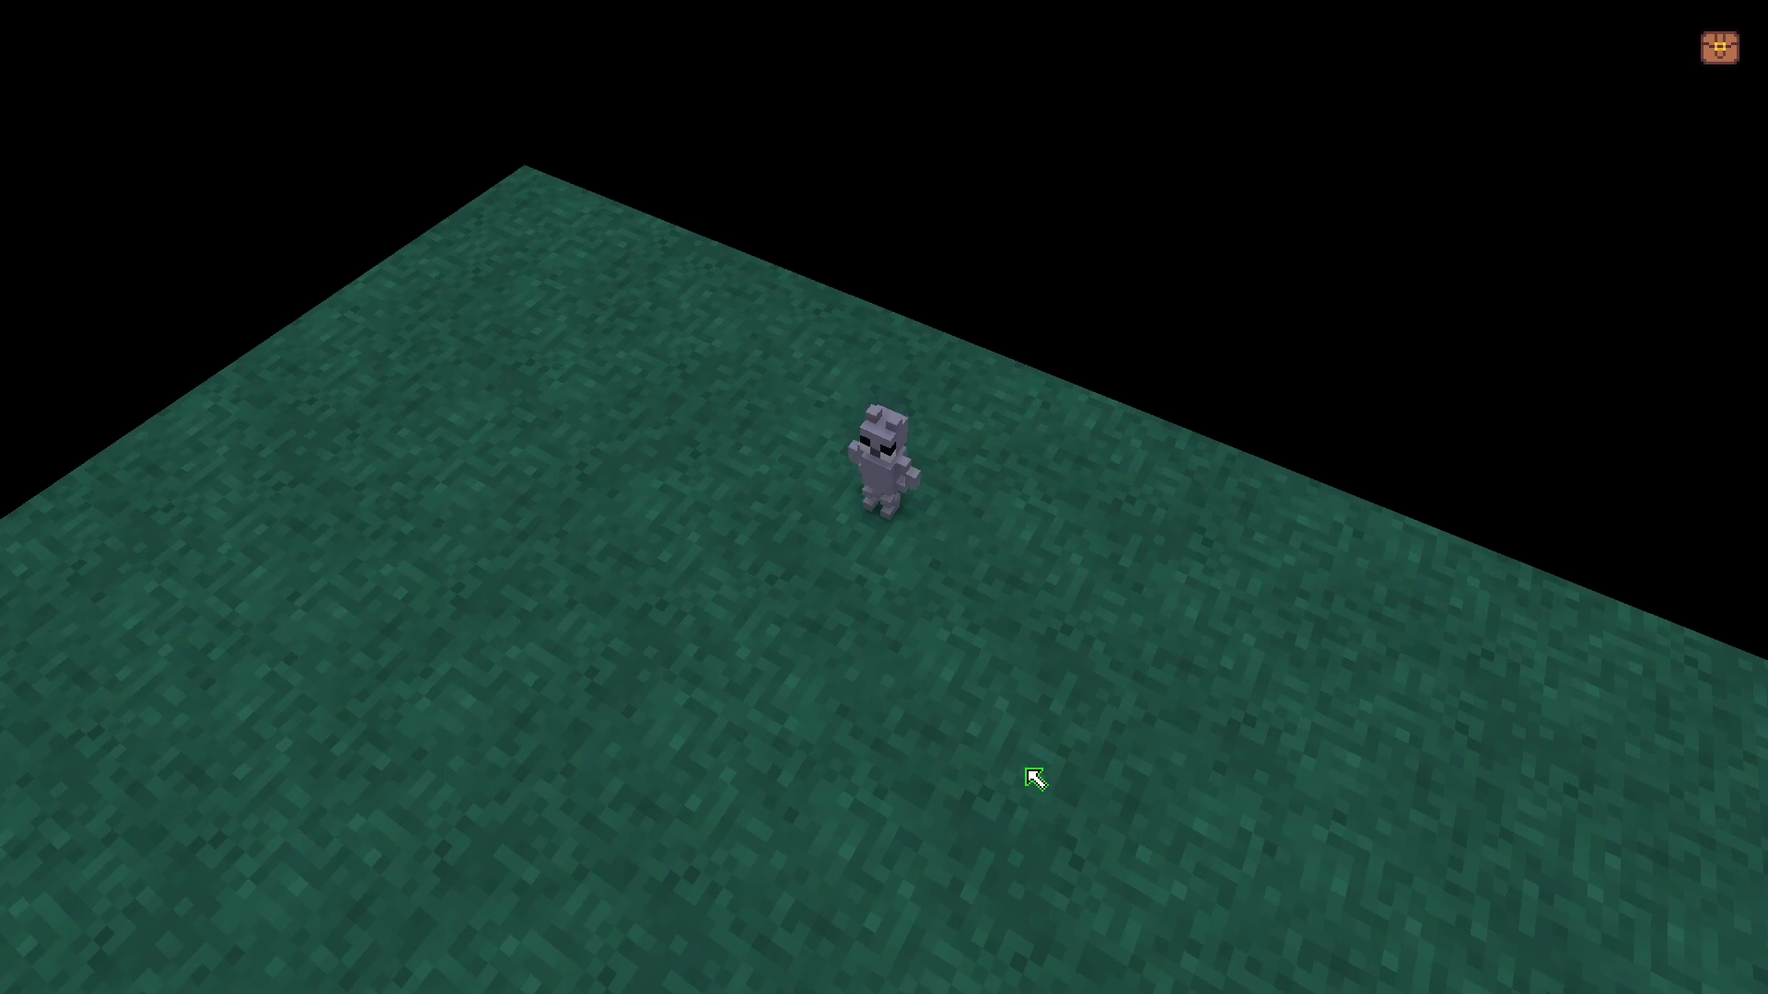